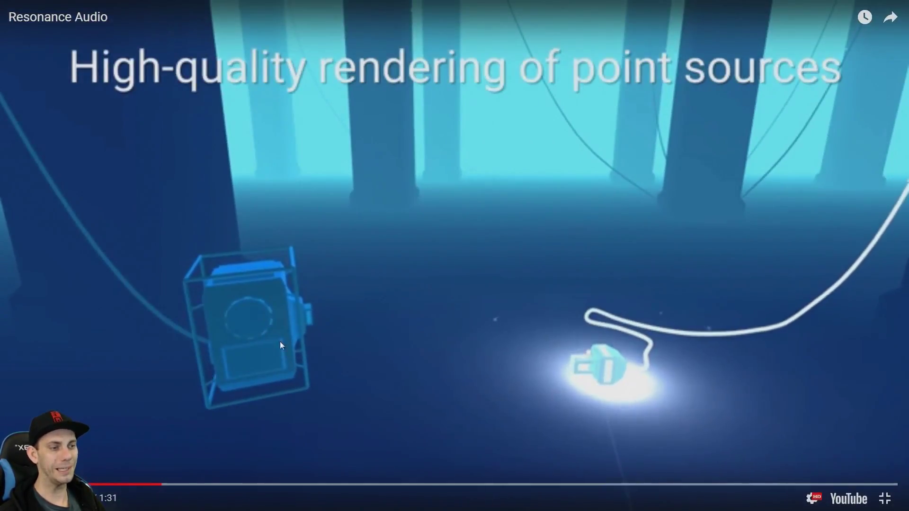
Step: Leave the full-screen video and view the Unity developer guide and the GitHub releases page for Resonance Audio
{"action": "left_click", "coordinate": [308, 322]}
{"action": "key", "text": "Escape"}
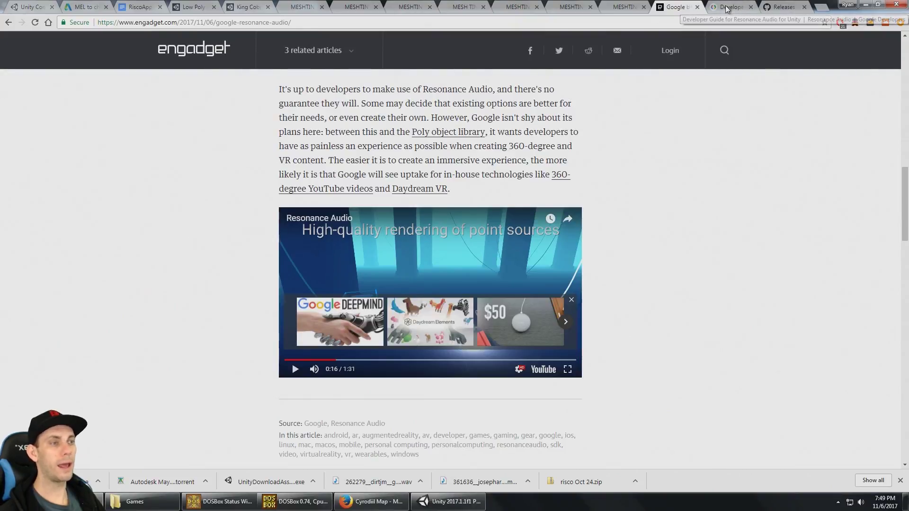
{"action": "left_click", "coordinate": [738, 7]}
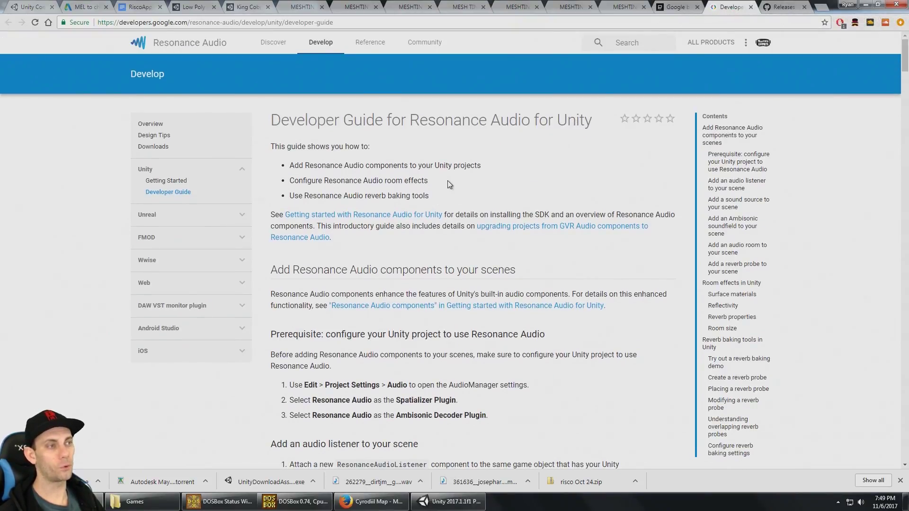
{"action": "left_click", "coordinate": [782, 8]}
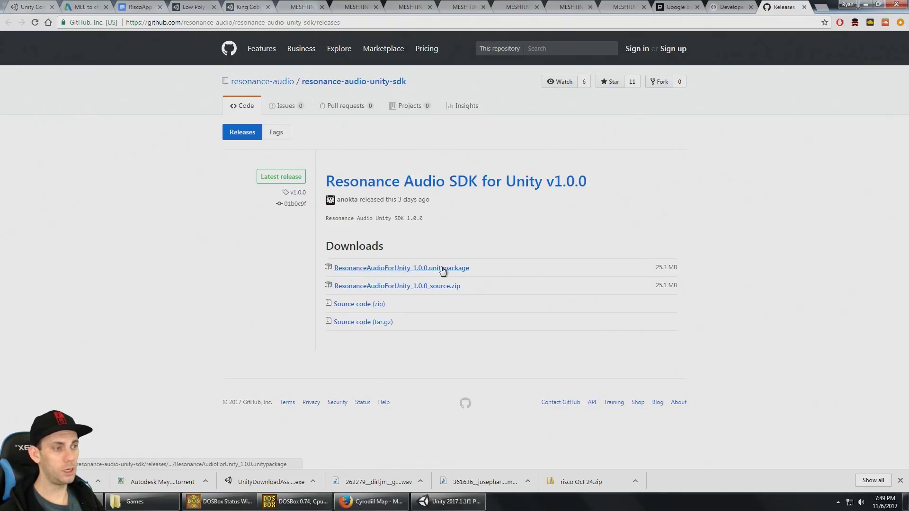
Step: Switch to Unity, run the ReverbBakingDemo scene and check the system volume
{"action": "left_click", "coordinate": [449, 502]}
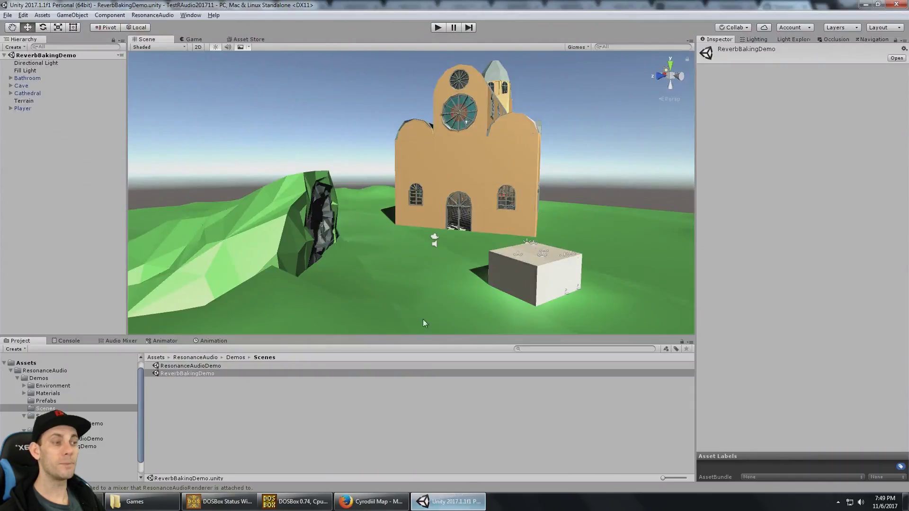
{"action": "key", "text": "w"}
{"action": "mouse_move", "coordinate": [509, 133]}
{"action": "right_mouse_down"}
{"action": "mouse_move", "coordinate": [519, 168]}
{"action": "mouse_move", "coordinate": [527, 119]}
{"action": "mouse_move", "coordinate": [509, 144]}
{"action": "right_mouse_up"}
{"action": "left_click", "coordinate": [436, 28]}
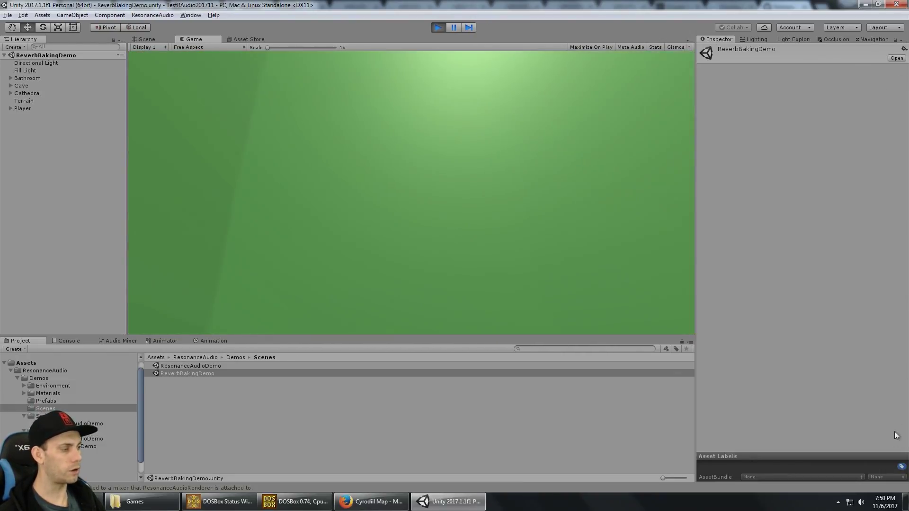
{"action": "left_click", "coordinate": [860, 502]}
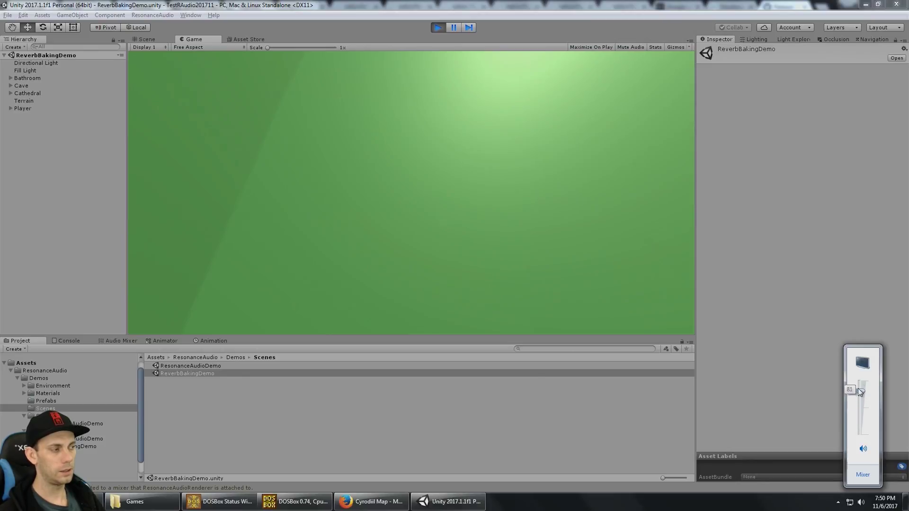
{"action": "left_click", "coordinate": [532, 3]}
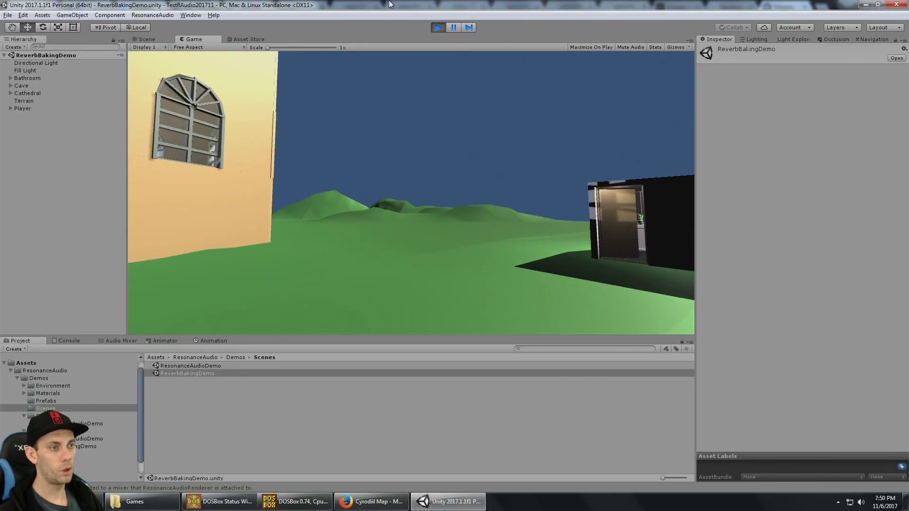
Step: Walk the player through the open door into the bathroom to listen to its reverb
{"action": "key", "text": "w"}
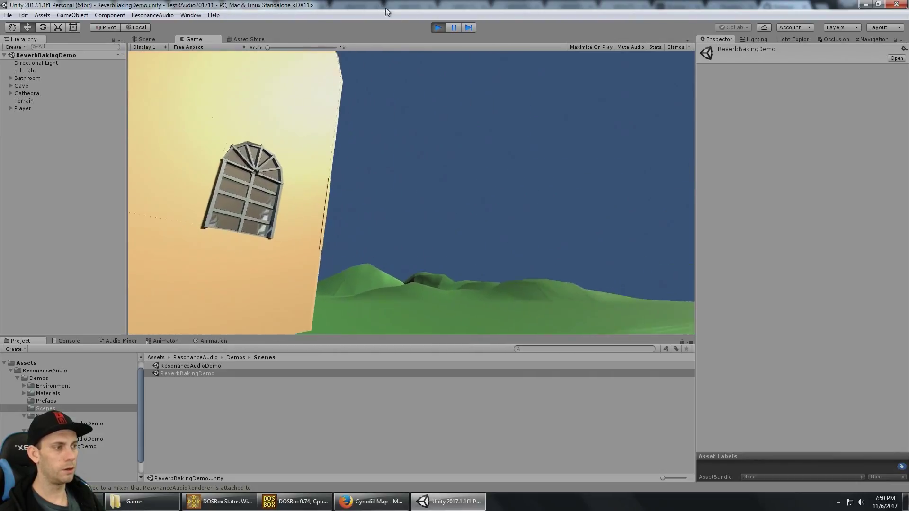
{"action": "key", "text": "w"}
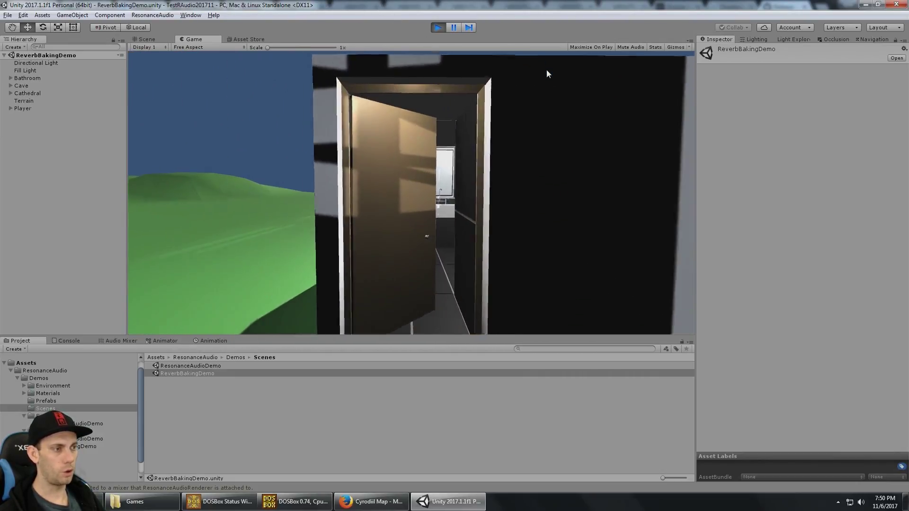
{"action": "key", "text": "w"}
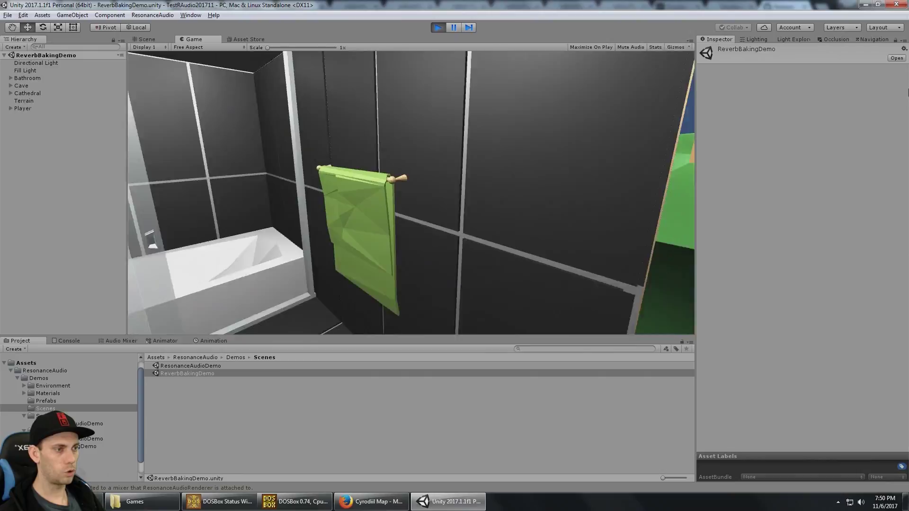
Step: Walk the player out of the bathroom and into the cathedral to listen to its reverb
{"action": "key", "text": "w"}
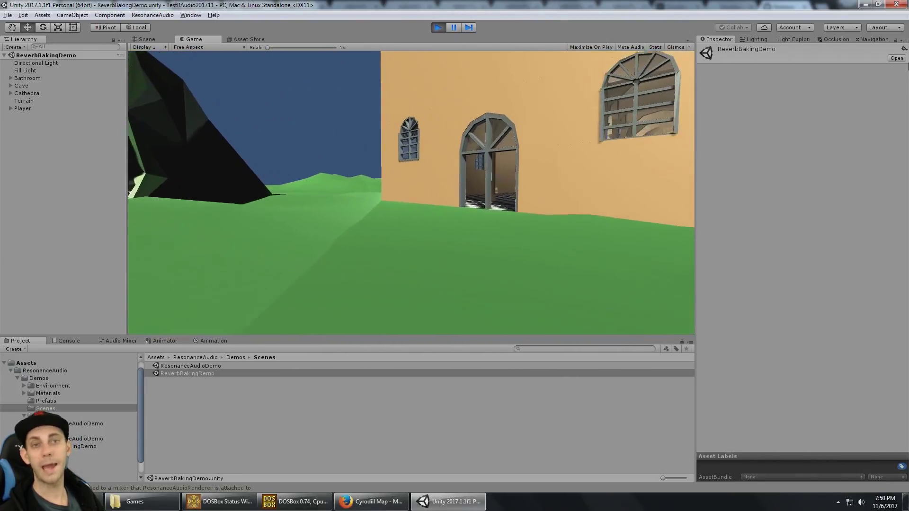
{"action": "key", "text": "w"}
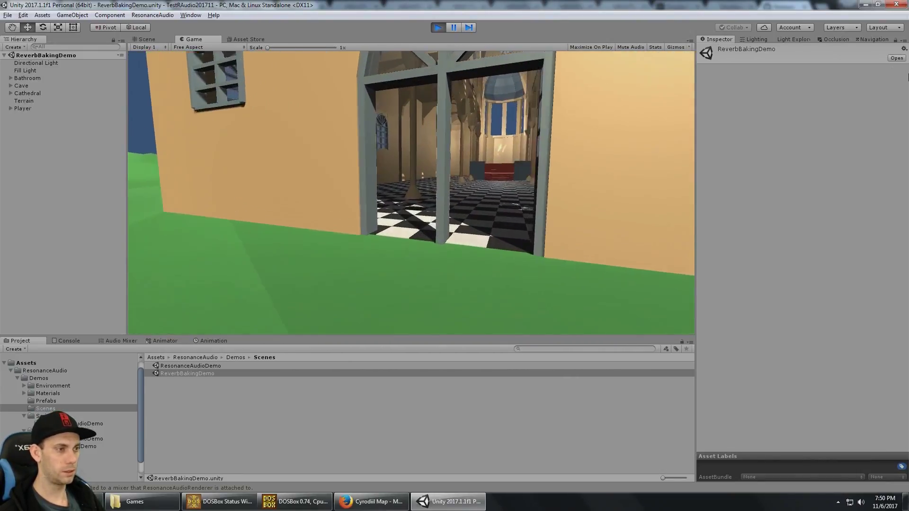
{"action": "key", "text": "w"}
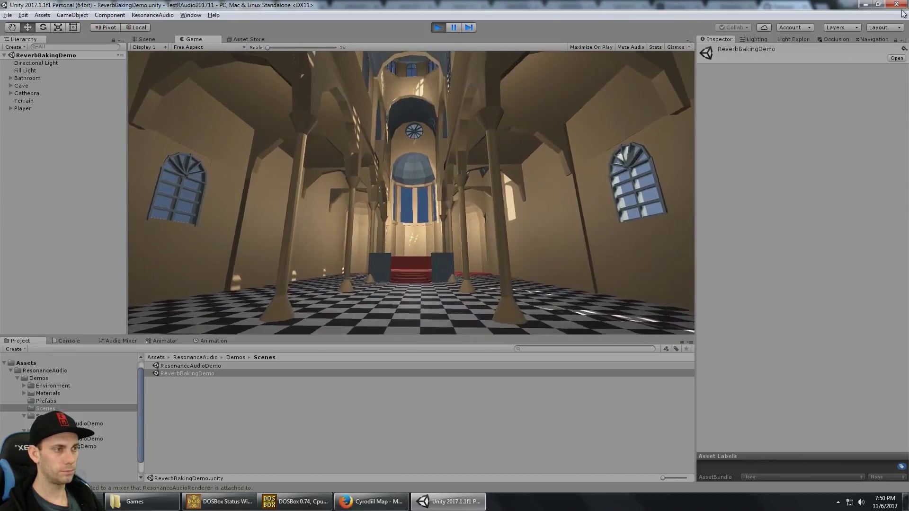
{"action": "key", "text": "w"}
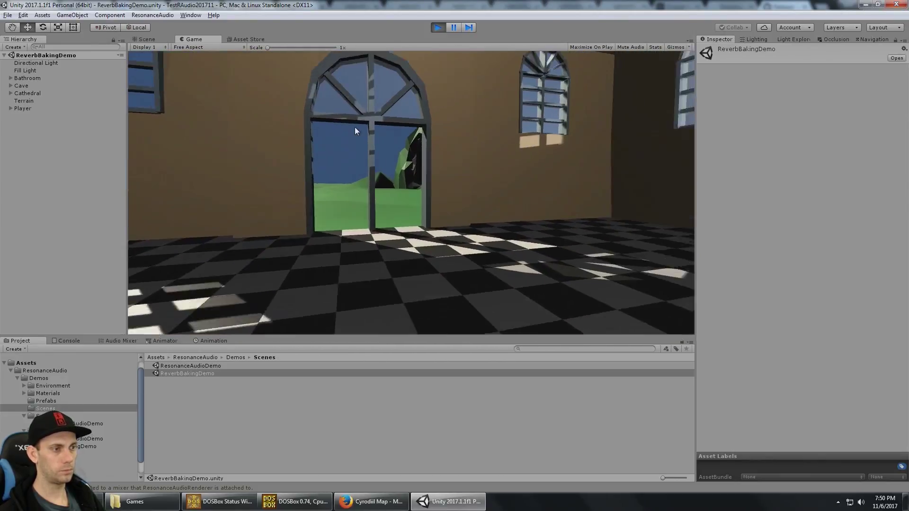
Step: Walk the player from the cathedral through the cave to hear its reverb, return outside and stop the running scene
{"action": "key", "text": "w"}
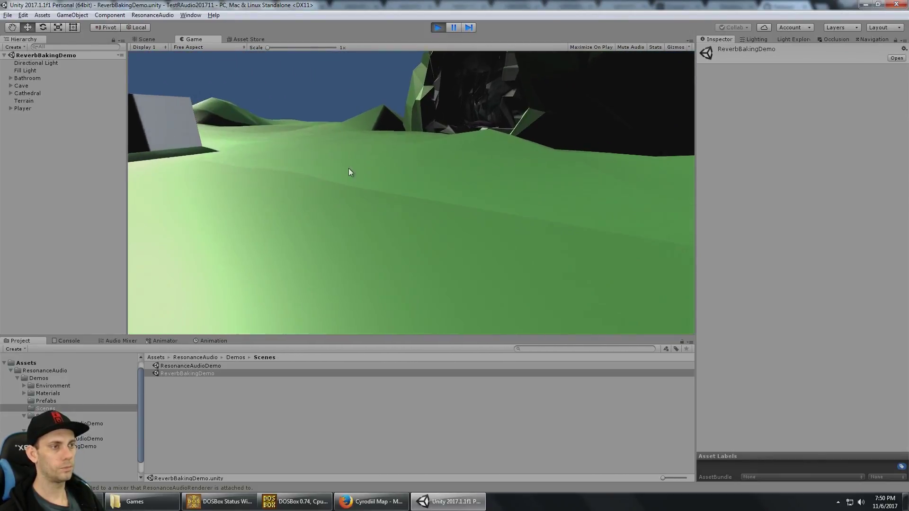
{"action": "key", "text": "w"}
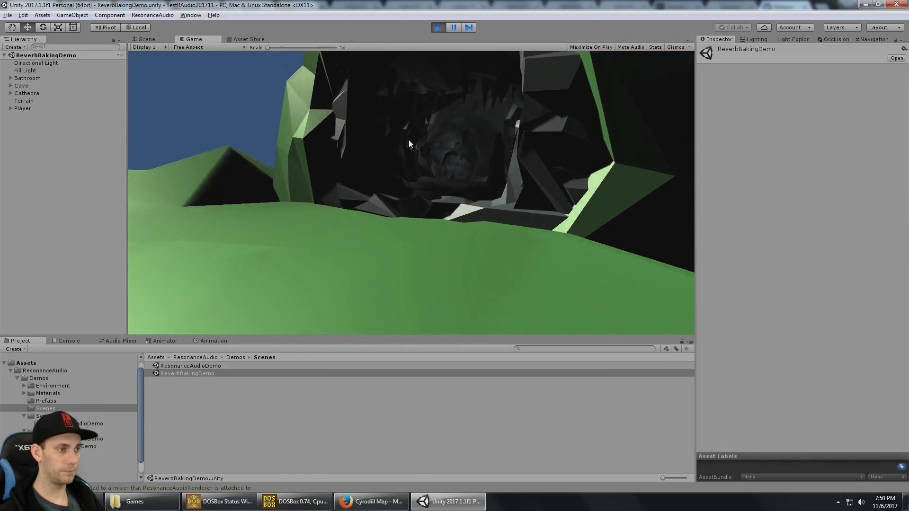
{"action": "key", "text": "w"}
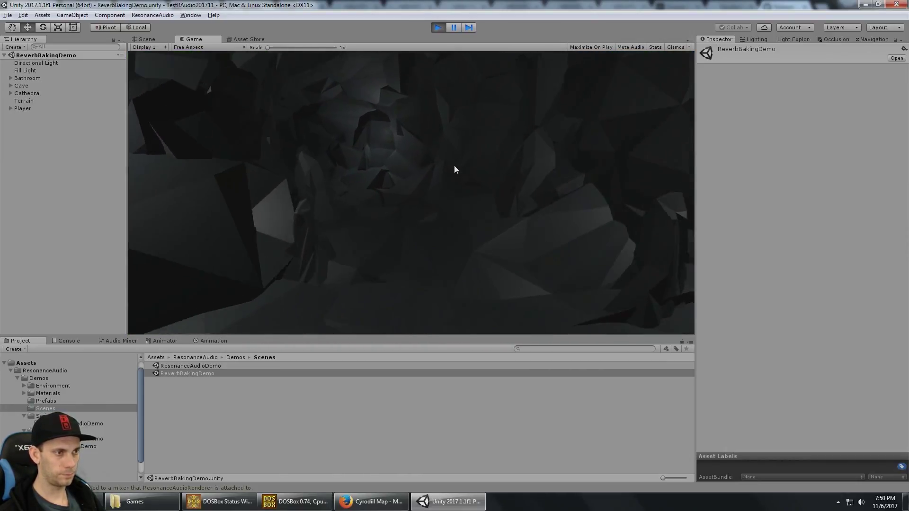
{"action": "key", "text": "s"}
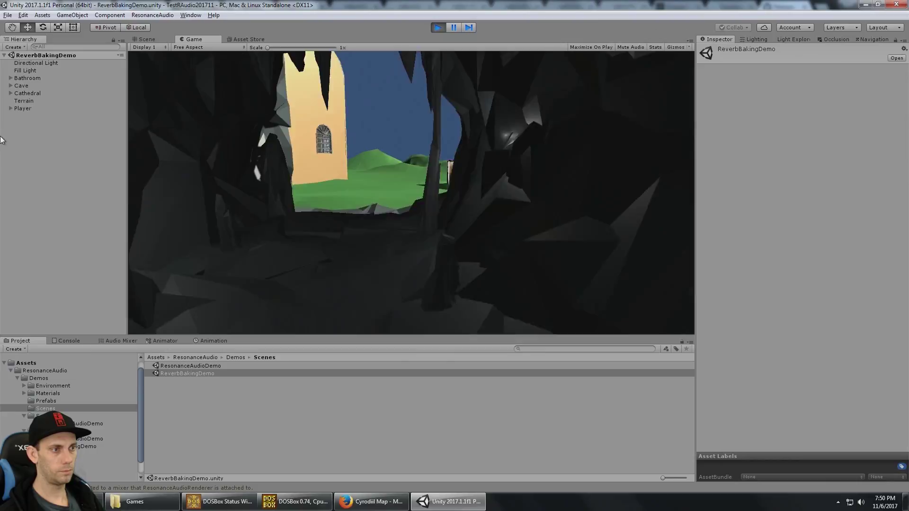
{"action": "key", "text": "s"}
{"action": "key", "text": "w"}
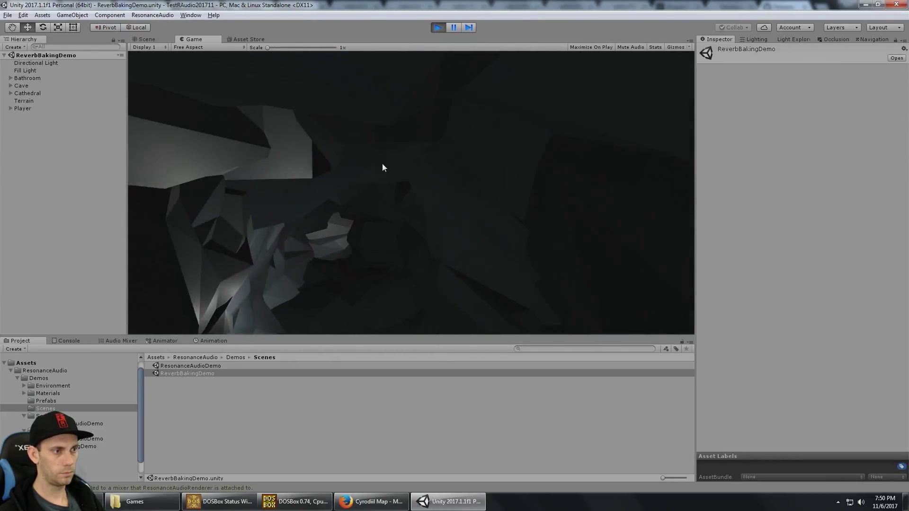
{"action": "left_click_drag", "start_coordinate": [382, 168], "coordinate": [470, 182]}
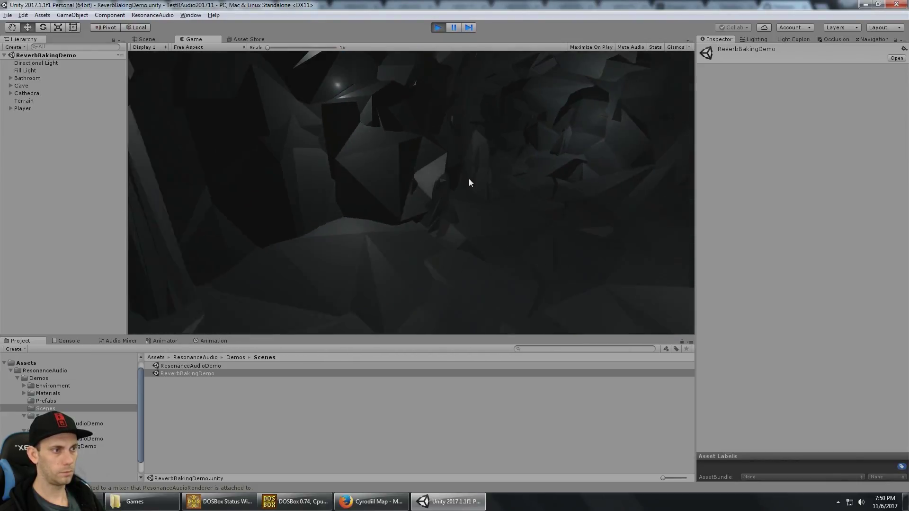
{"action": "key", "text": "s"}
{"action": "key", "text": "w"}
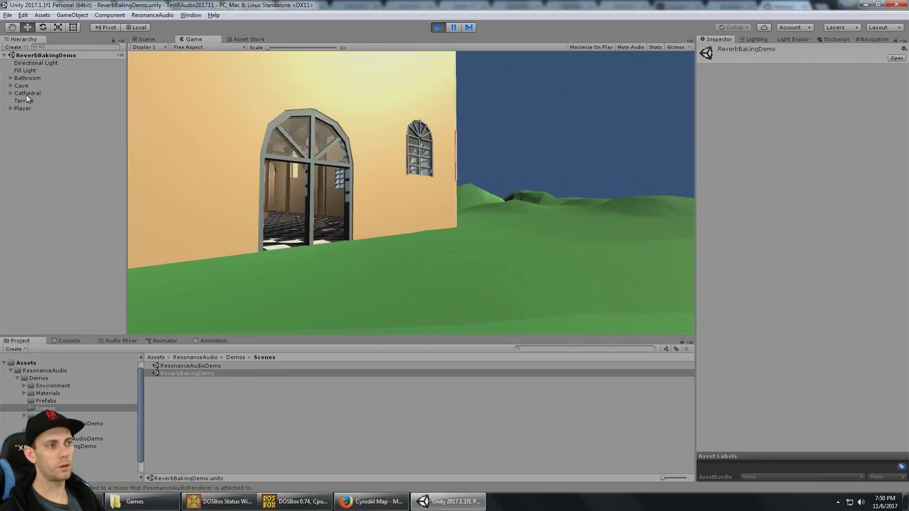
{"action": "left_click", "coordinate": [437, 28]}
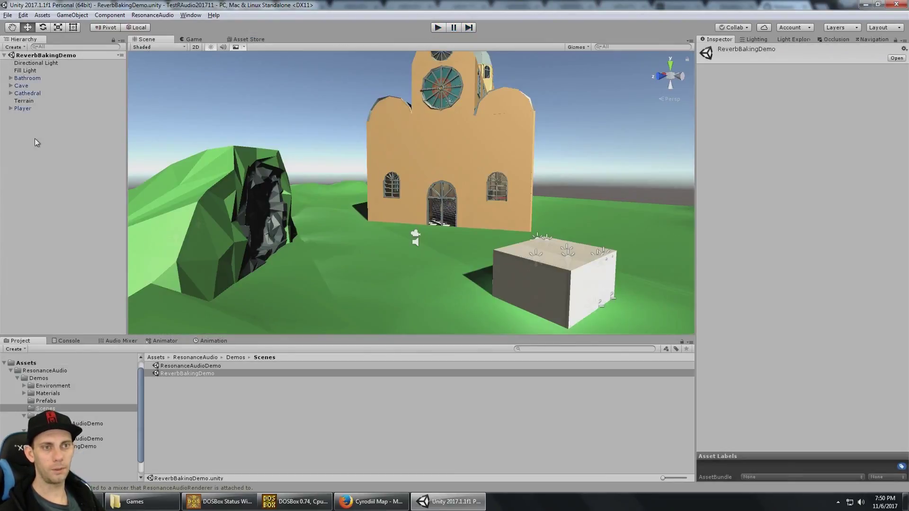
Step: Expand the Cathedral object and select its Entrance, Sanctuary and Main Hall reverb probes to inspect their zones in the scene
{"action": "left_click", "coordinate": [10, 93]}
{"action": "left_click", "coordinate": [71, 101]}
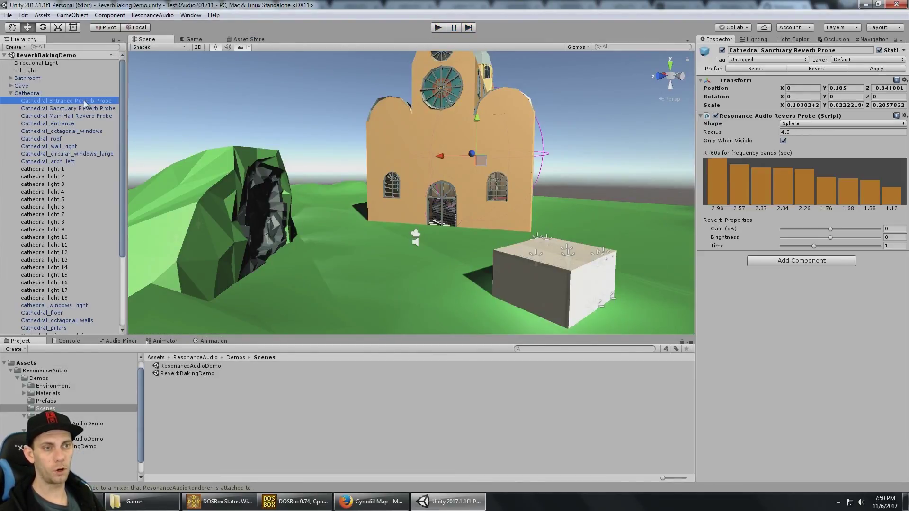
{"action": "left_click", "coordinate": [93, 116], "text": "shift"}
{"action": "left_click_drag", "start_coordinate": [426, 237], "coordinate": [500, 243], "text": "alt"}
{"action": "left_click_drag", "start_coordinate": [329, 177], "coordinate": [456, 155], "text": "alt"}
{"action": "left_click_drag", "start_coordinate": [513, 175], "coordinate": [492, 179], "text": "alt"}
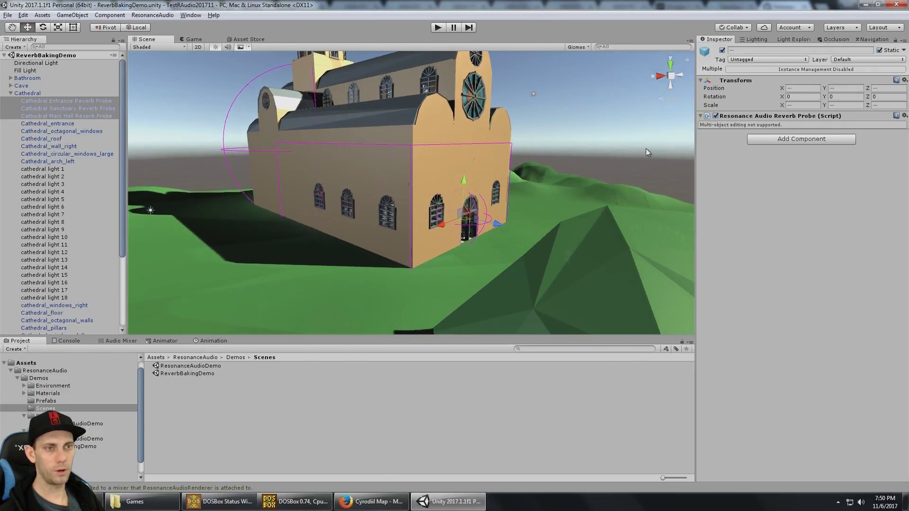
Step: Select the Cathedral Entrance Reverb Probe and open the Resonance Audio window to review the probe list and material mappings
{"action": "left_click", "coordinate": [67, 100]}
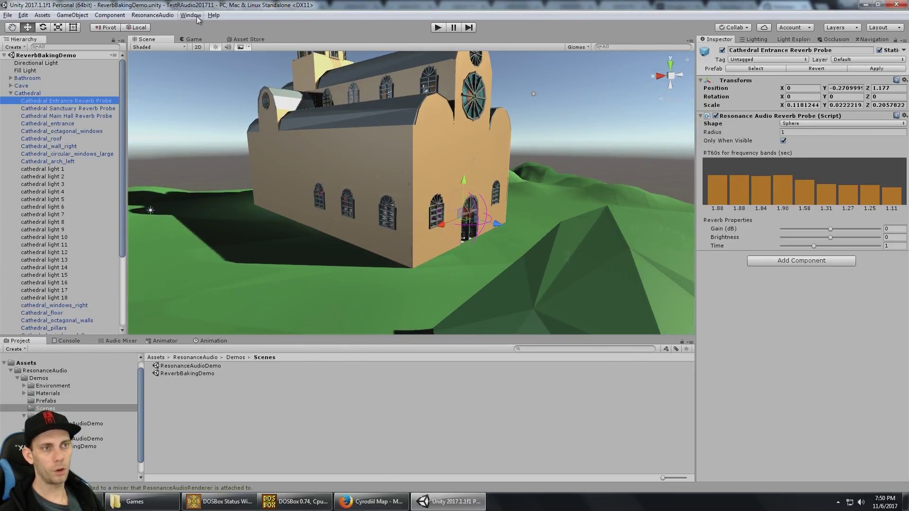
{"action": "left_click", "coordinate": [163, 26]}
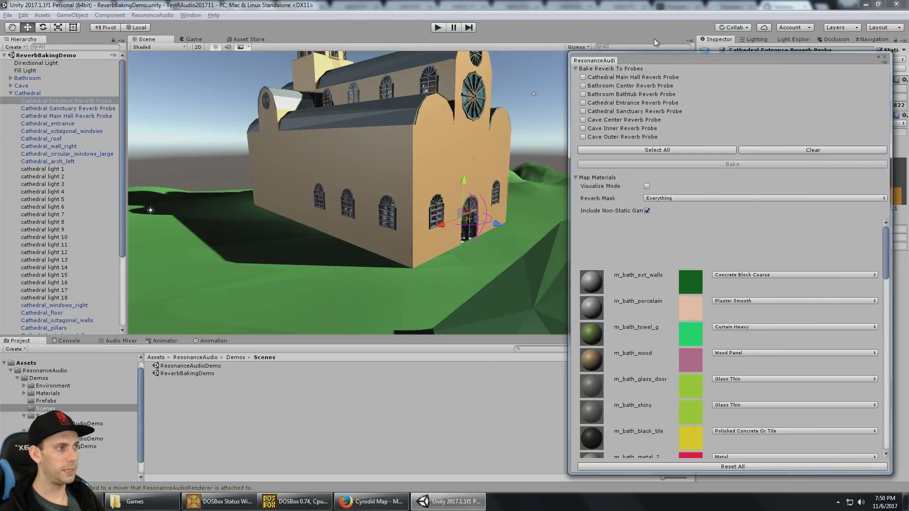
{"action": "left_click_drag", "start_coordinate": [663, 59], "coordinate": [492, 49]}
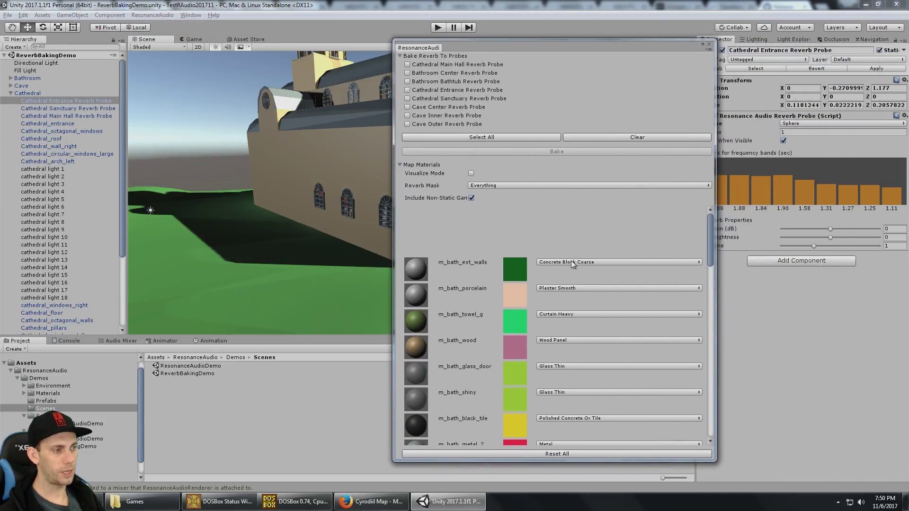
{"action": "left_click_drag", "start_coordinate": [708, 234], "coordinate": [708, 219]}
{"action": "left_click_drag", "start_coordinate": [629, 51], "coordinate": [771, 74]}
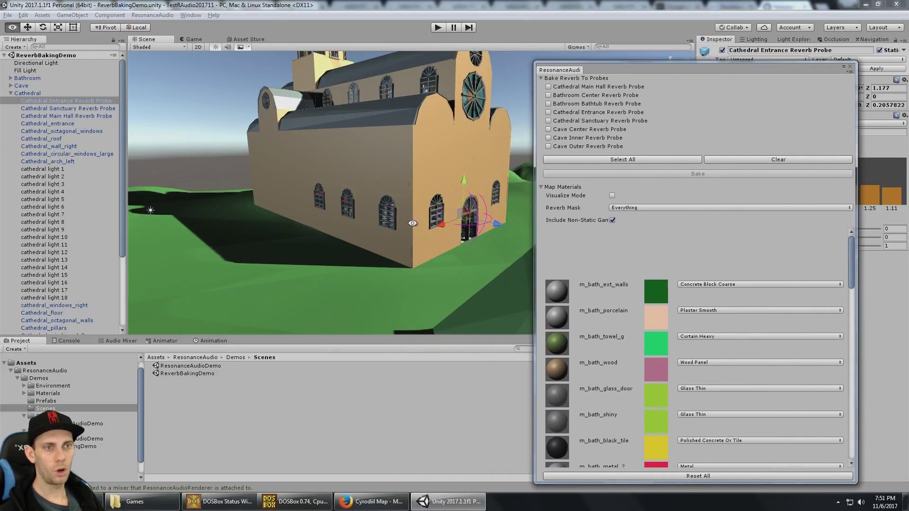
Step: Select the Cathedral Sanctuary and Main Hall reverb probes together and examine their volumes around the building
{"action": "left_click", "coordinate": [87, 107]}
{"action": "left_click", "coordinate": [94, 115], "text": "ctrl"}
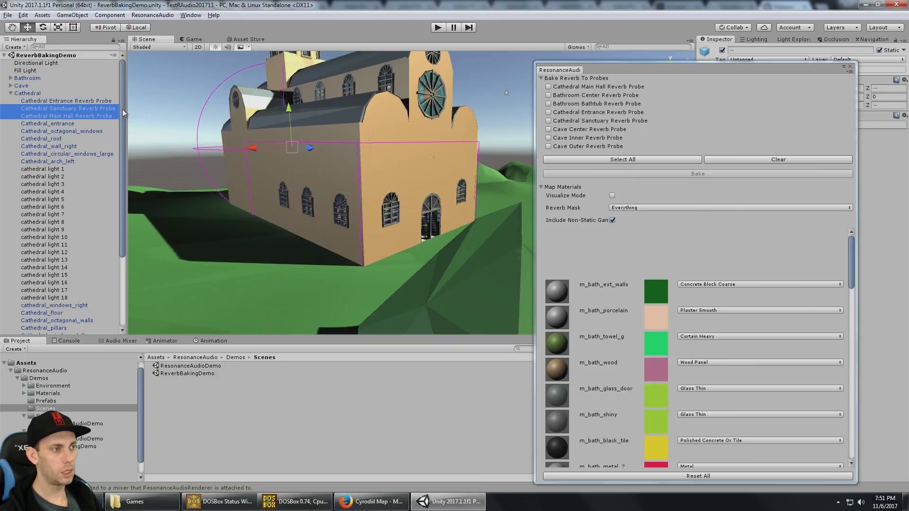
{"action": "left_click_drag", "start_coordinate": [294, 151], "coordinate": [332, 149], "text": "alt"}
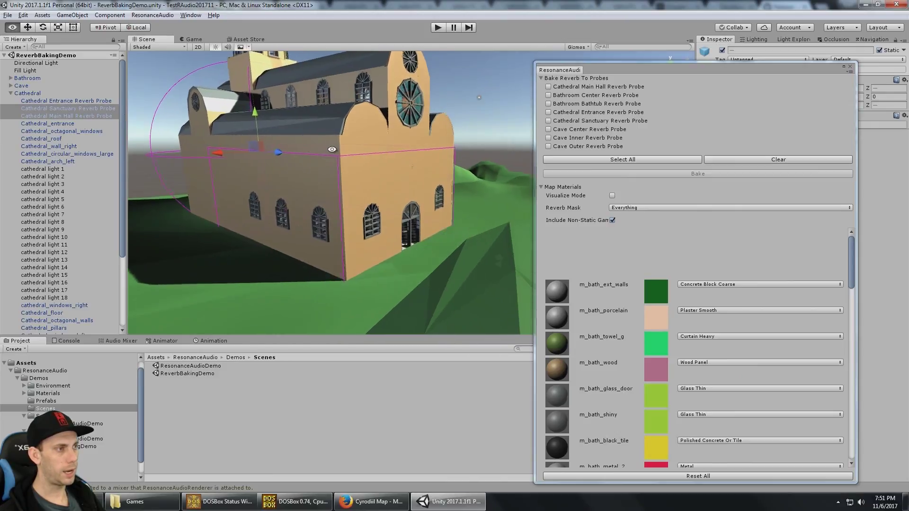
Step: Mark the Cathedral Main Hall Reverb Probe for baking and close the Resonance Audio window
{"action": "left_click", "coordinate": [548, 88]}
{"action": "left_click", "coordinate": [657, 176]}
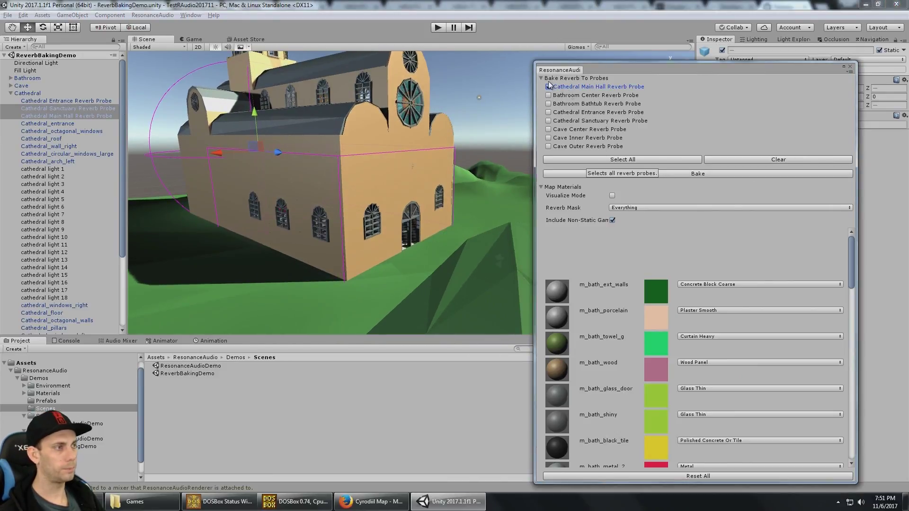
{"action": "left_click", "coordinate": [850, 69]}
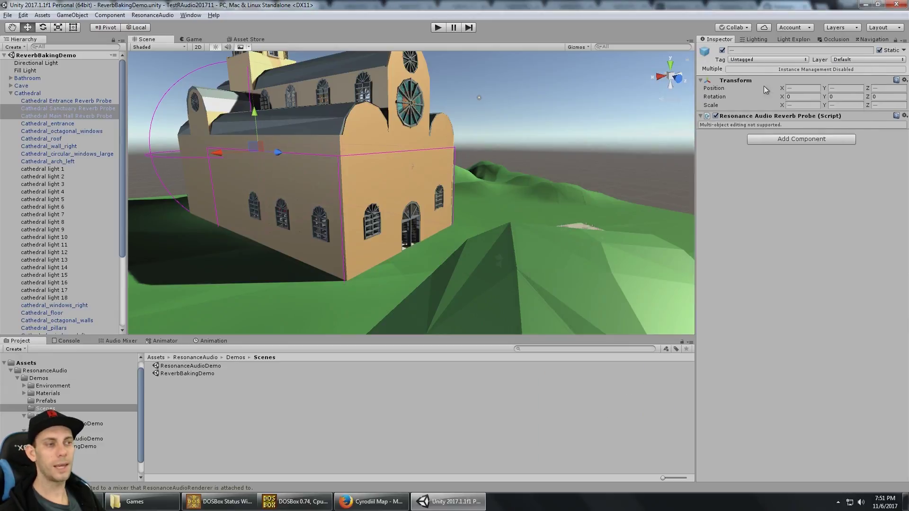
{"action": "right_click_drag", "start_coordinate": [543, 166], "coordinate": [456, 162]}
{"action": "key", "text": "w"}
{"action": "middle_click_drag", "start_coordinate": [520, 197], "coordinate": [523, 214]}
{"action": "right_click_drag", "start_coordinate": [498, 184], "coordinate": [446, 168]}
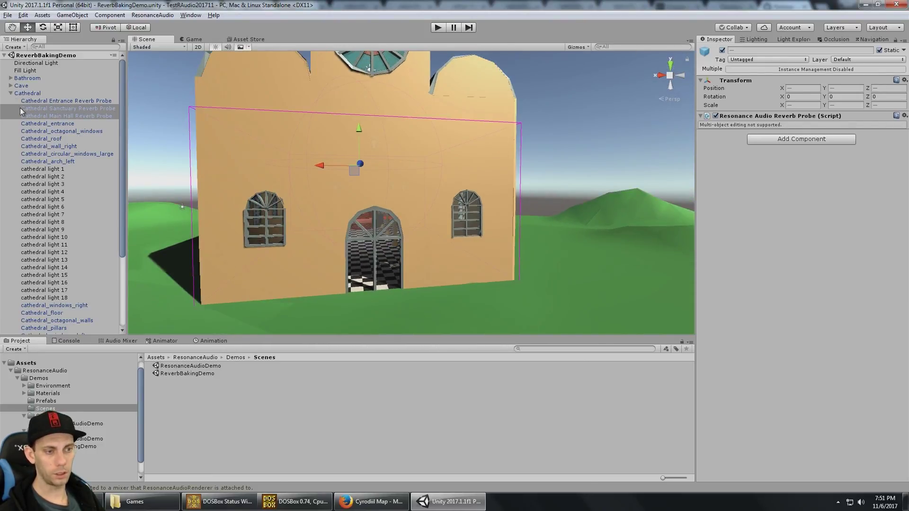
Step: Open the ResonanceAudioDemo scene and select the CubeRoom object
{"action": "double_click", "coordinate": [192, 365]}
{"action": "right_click_drag", "start_coordinate": [359, 229], "coordinate": [489, 251]}
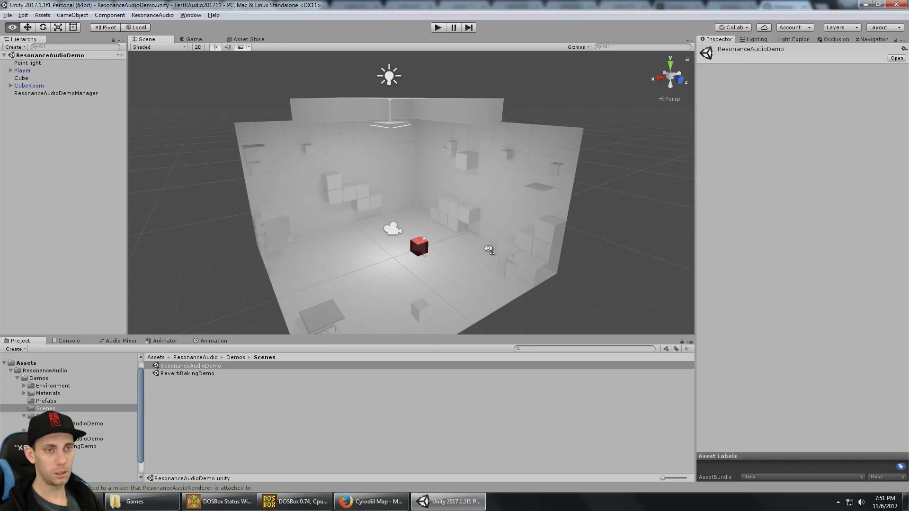
{"action": "middle_click_drag", "start_coordinate": [339, 221], "coordinate": [417, 205]}
{"action": "left_click", "coordinate": [29, 86]}
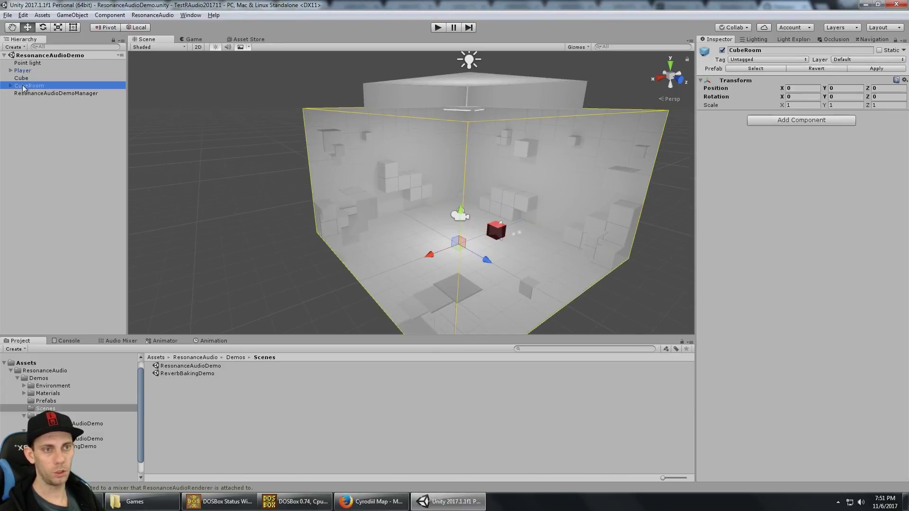
Step: Select the ResonanceAudioRoom object under CubeRoom and examine its surface materials and reverb properties
{"action": "left_click", "coordinate": [35, 102]}
{"action": "left_click_drag", "start_coordinate": [353, 126], "coordinate": [554, 164], "text": "alt"}
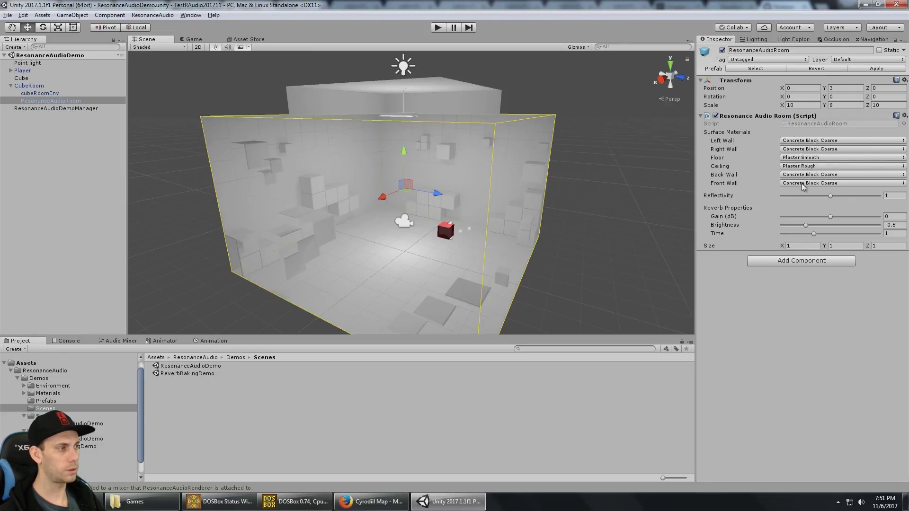
{"action": "scroll", "coordinate": [424, 145], "scroll_direction": "up", "scroll_amount": 5}
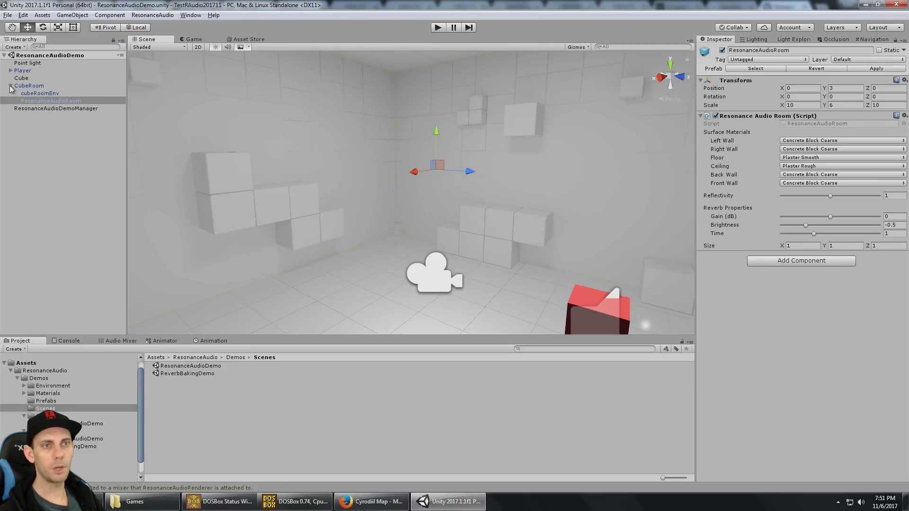
Step: Create a new scene and open the Resonance Audio developer guide in the browser at the Unity project configuration prerequisite
{"action": "left_click", "coordinate": [8, 15]}
{"action": "left_click", "coordinate": [19, 23]}
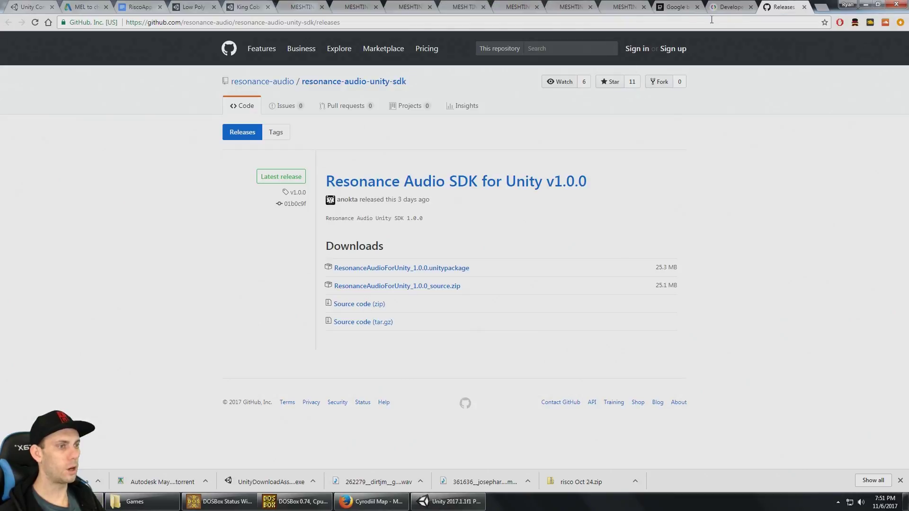
{"action": "left_click", "coordinate": [728, 7]}
{"action": "scroll", "coordinate": [489, 311], "scroll_direction": "down", "scroll_amount": 1}
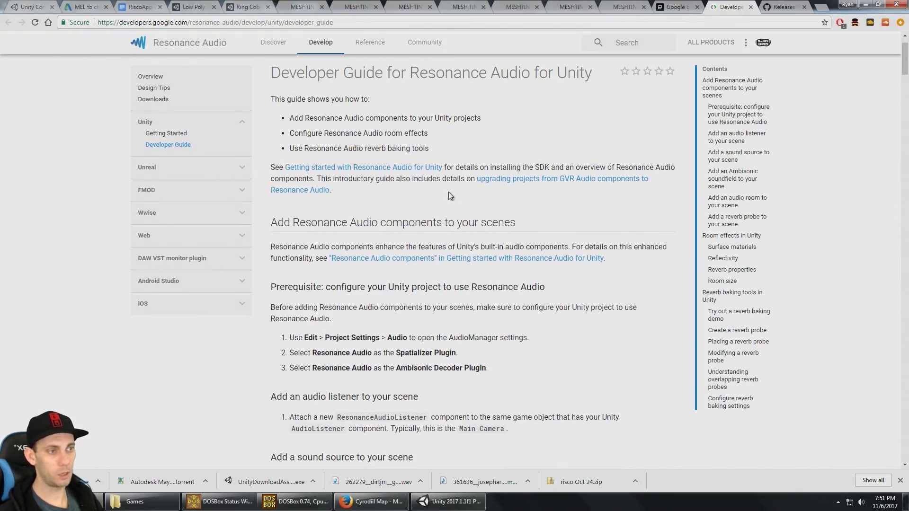
{"action": "scroll", "coordinate": [451, 196], "scroll_direction": "down", "scroll_amount": 4}
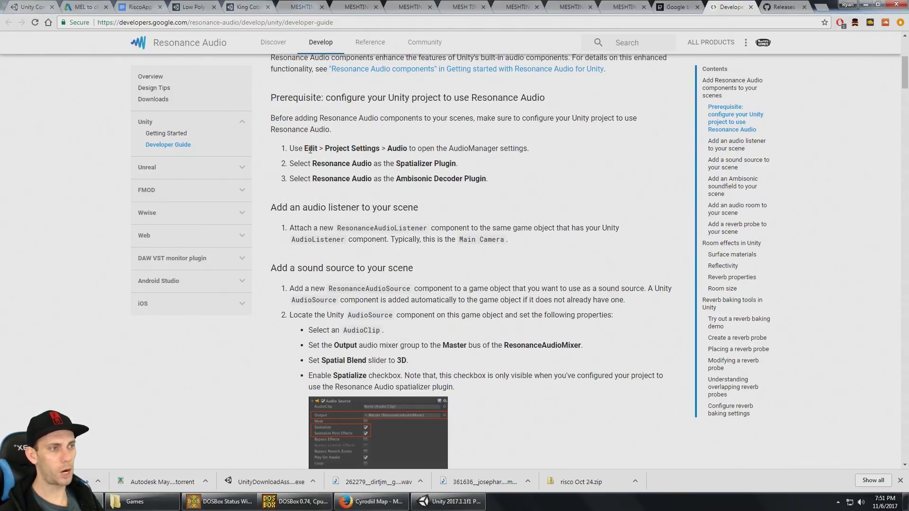
Step: Back in Unity, set both the Spatializer Plugin and the Ambisonic Decoder Plugin to Resonance Audio in the project's audio settings
{"action": "key", "text": "alt+Tab"}
{"action": "left_click", "coordinate": [23, 14]}
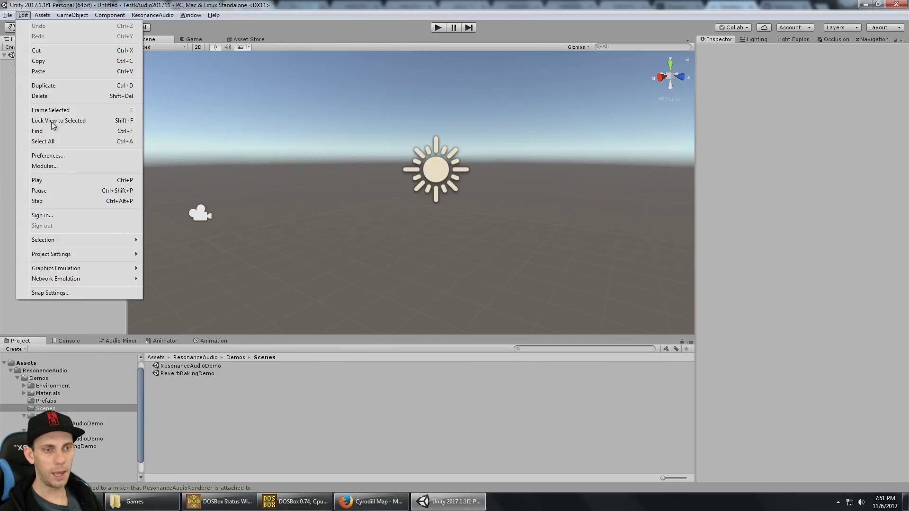
{"action": "mouse_move", "coordinate": [128, 254]}
{"action": "left_click", "coordinate": [185, 275]}
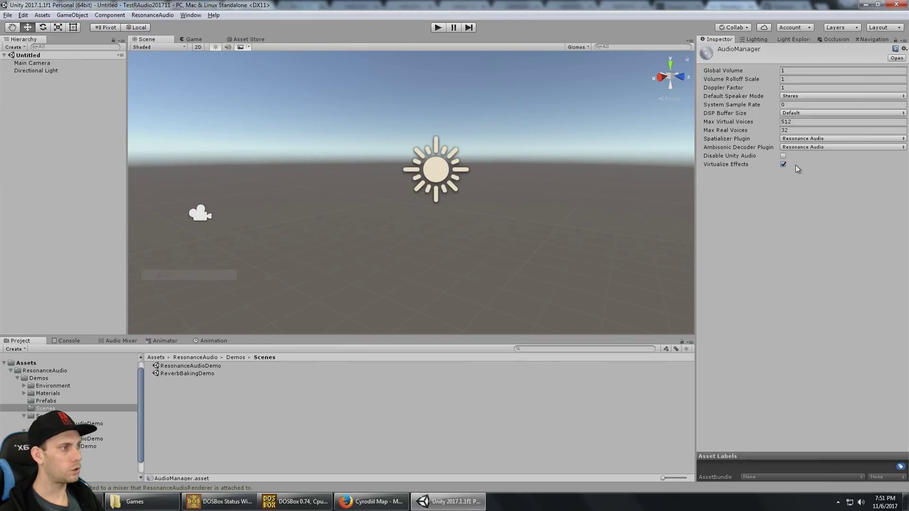
{"action": "left_click", "coordinate": [806, 138]}
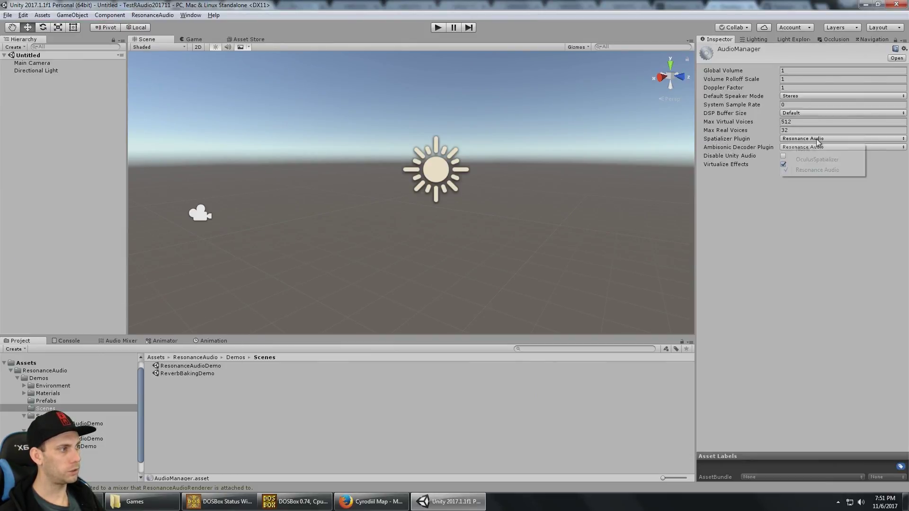
{"action": "left_click", "coordinate": [818, 170]}
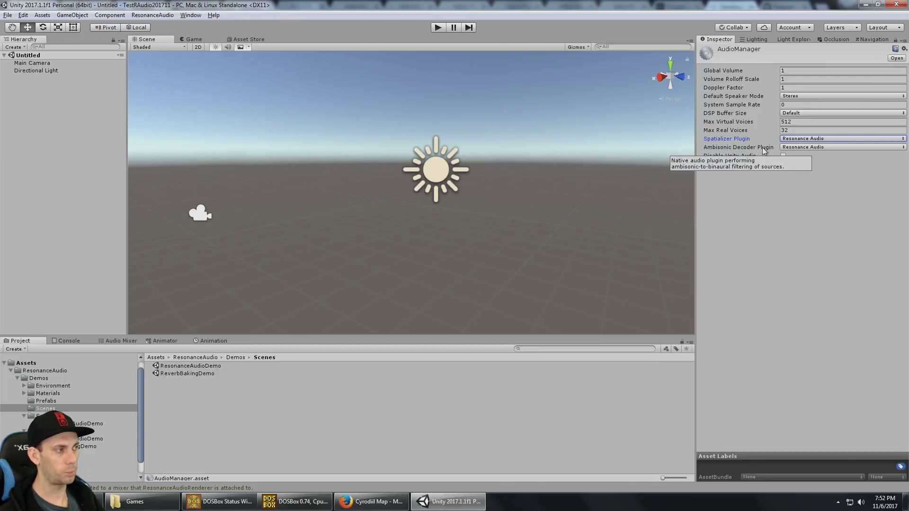
{"action": "left_click", "coordinate": [807, 147]}
{"action": "left_click", "coordinate": [814, 167]}
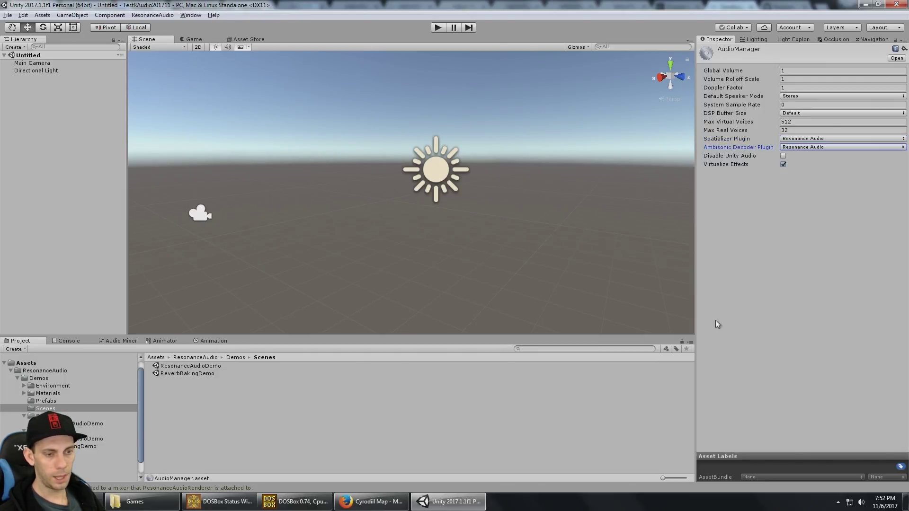
Step: Consult the guide's audio listener instructions and add a ResonanceAudioListener component to the Main Camera in Unity
{"action": "left_click", "coordinate": [95, 501]}
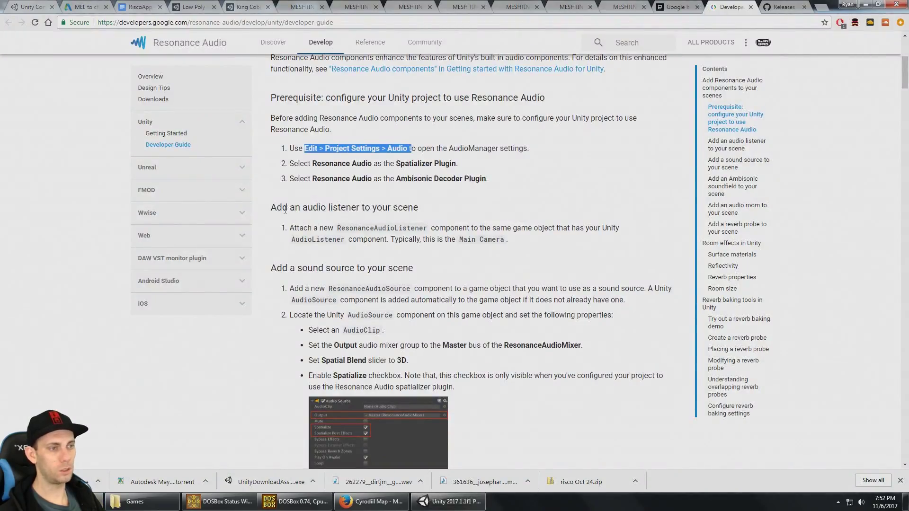
{"action": "left_click_drag", "start_coordinate": [523, 230], "coordinate": [457, 238]}
{"action": "left_click", "coordinate": [377, 231]}
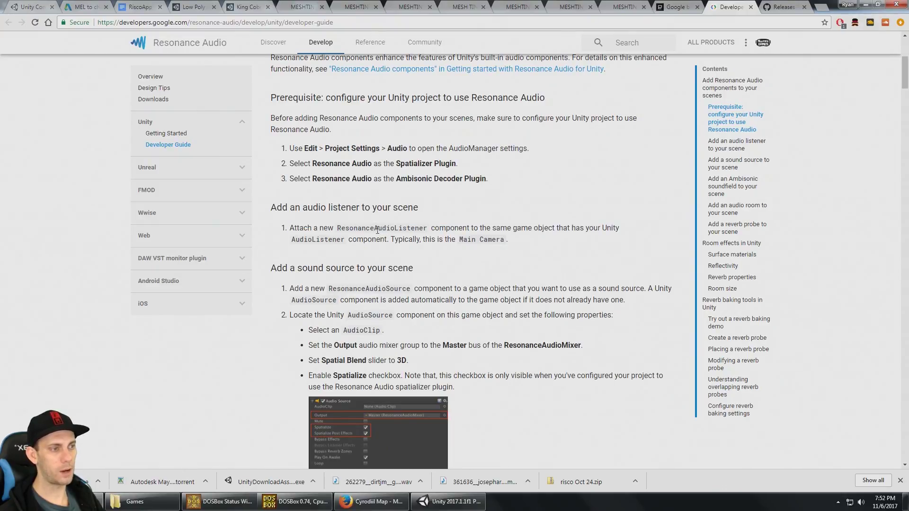
{"action": "key", "text": "alt+Tab"}
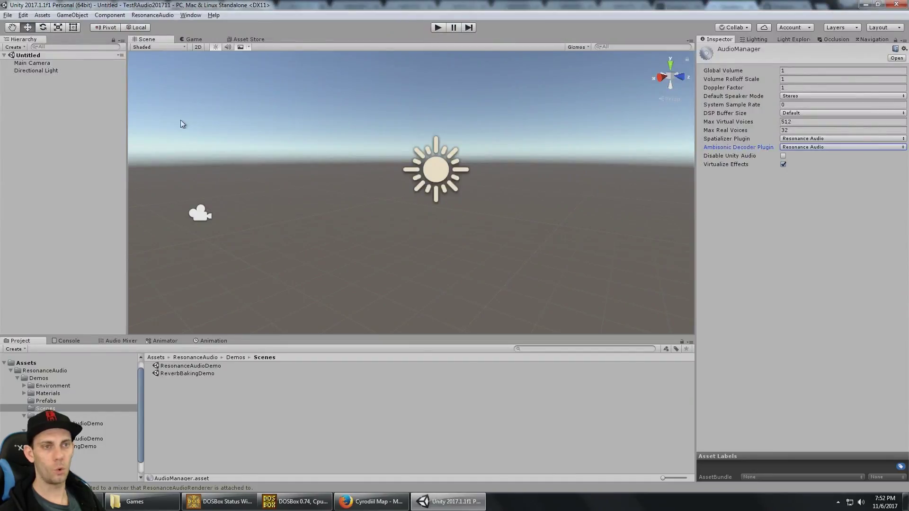
{"action": "left_click", "coordinate": [45, 65]}
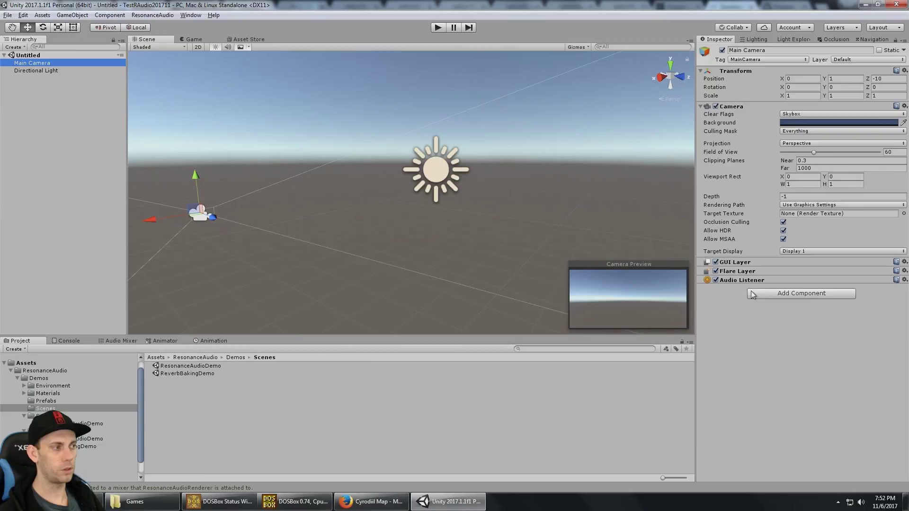
{"action": "left_click", "coordinate": [779, 294]}
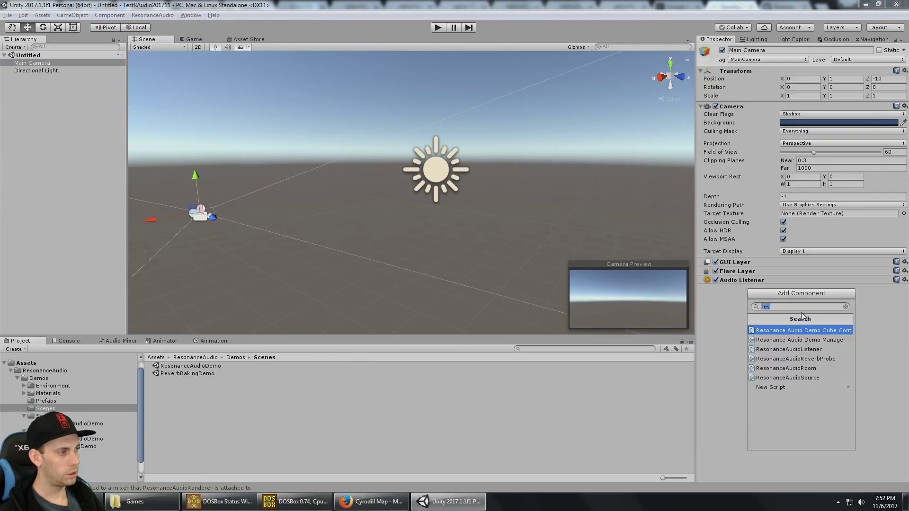
{"action": "type", "text": "res"}
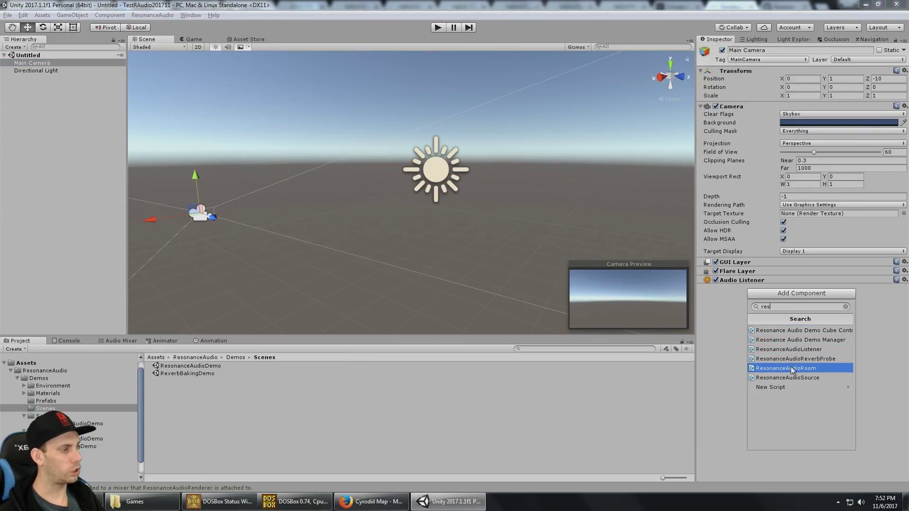
{"action": "left_click", "coordinate": [805, 350]}
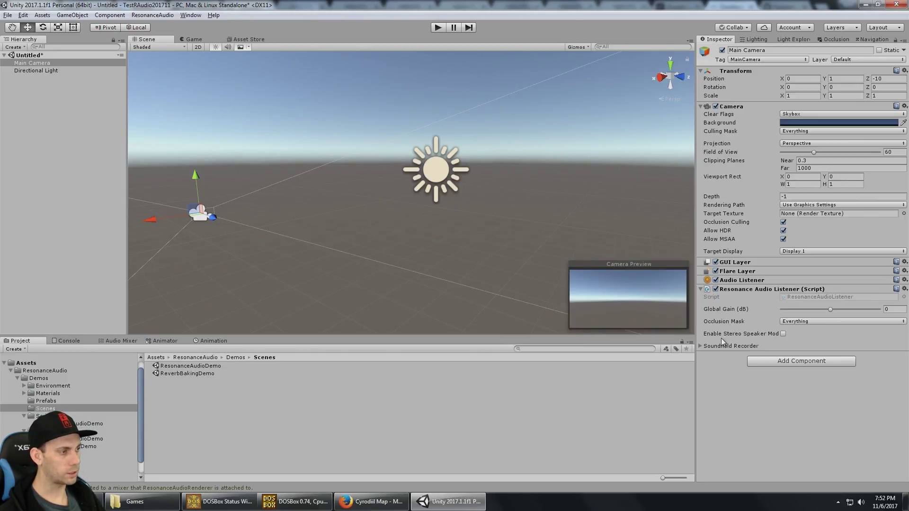
Step: Check the guide's sound source section, create an empty game object in the Unity scene and set its position to 0, 0, 0
{"action": "key", "text": "alt+Tab"}
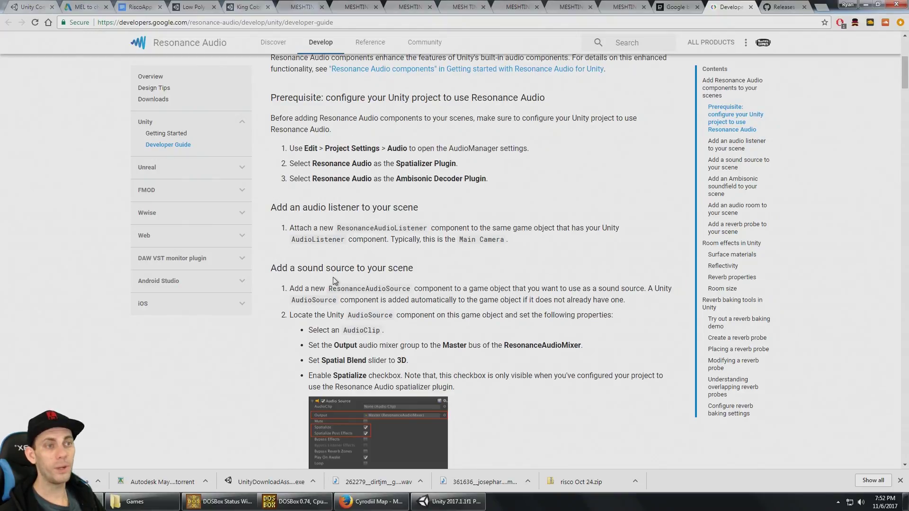
{"action": "key", "text": "alt+Tab"}
{"action": "right_click", "coordinate": [50, 145]}
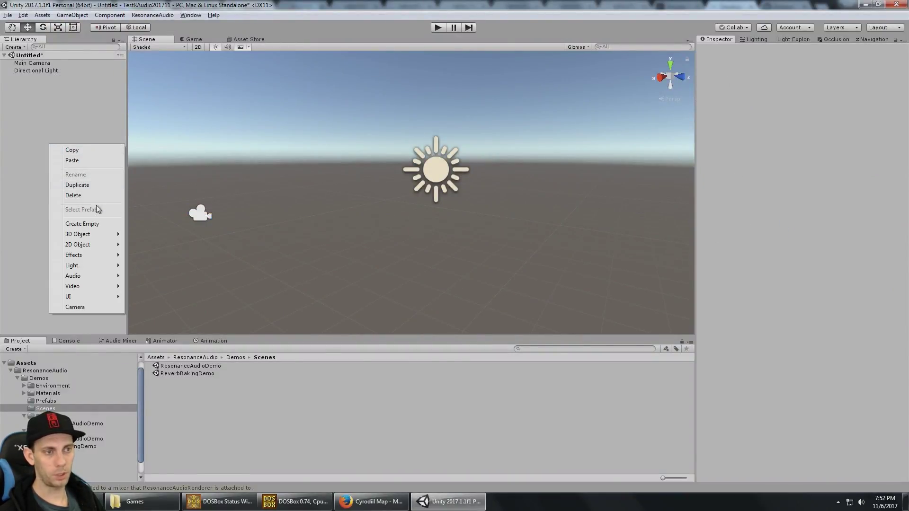
{"action": "left_click", "coordinate": [90, 224]}
{"action": "key", "text": "f"}
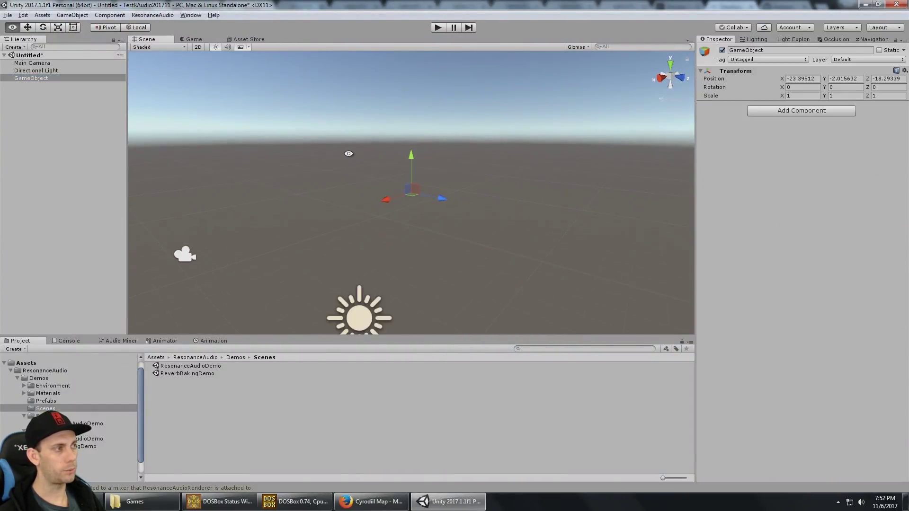
{"action": "left_click", "coordinate": [794, 79]}
{"action": "type", "text": "0"}
{"action": "key", "text": "Tab"}
{"action": "type", "text": "0"}
{"action": "key", "text": "Tab"}
{"action": "type", "text": "0"}
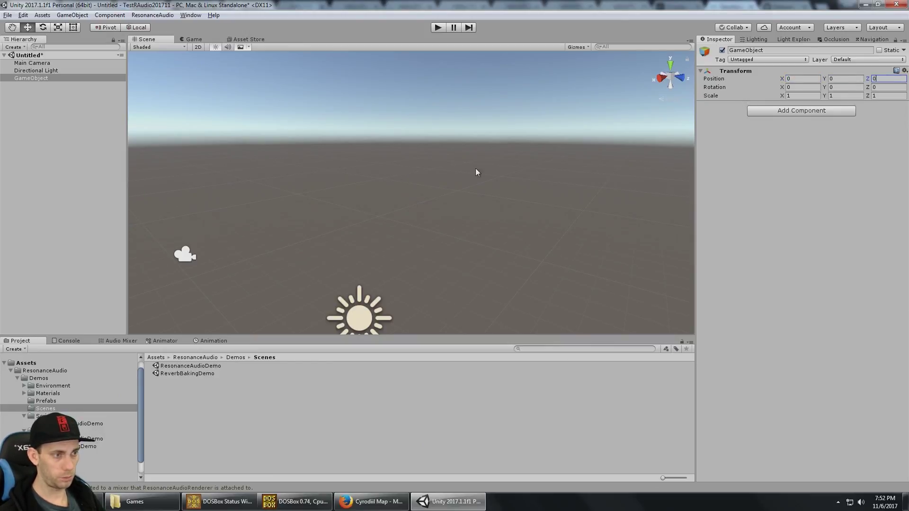
Step: Move the empty game object to about Y 1.27, Z -3.07 and add a ResonanceAudioSource component to it
{"action": "scroll", "coordinate": [383, 180], "scroll_direction": "down", "scroll_amount": 3}
{"action": "left_click_drag", "start_coordinate": [383, 180], "coordinate": [424, 178], "text": "alt"}
{"action": "scroll", "coordinate": [455, 183], "scroll_direction": "down", "scroll_amount": 3}
{"action": "left_click_drag", "start_coordinate": [480, 187], "coordinate": [497, 208], "text": "alt"}
{"action": "middle_click_drag", "start_coordinate": [497, 208], "coordinate": [503, 201]}
{"action": "left_click_drag", "start_coordinate": [535, 297], "coordinate": [477, 275]}
{"action": "left_click_drag", "start_coordinate": [443, 237], "coordinate": [442, 219]}
{"action": "left_click", "coordinate": [753, 113]}
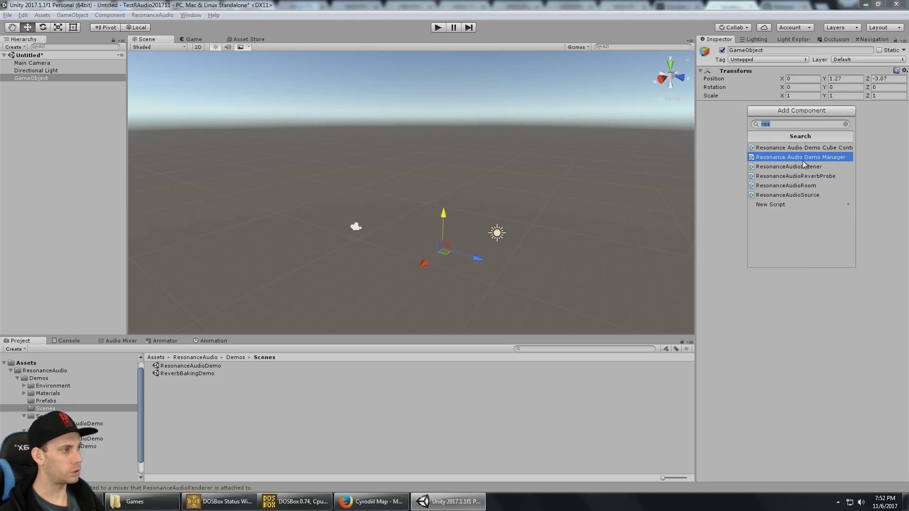
{"action": "left_click", "coordinate": [812, 195]}
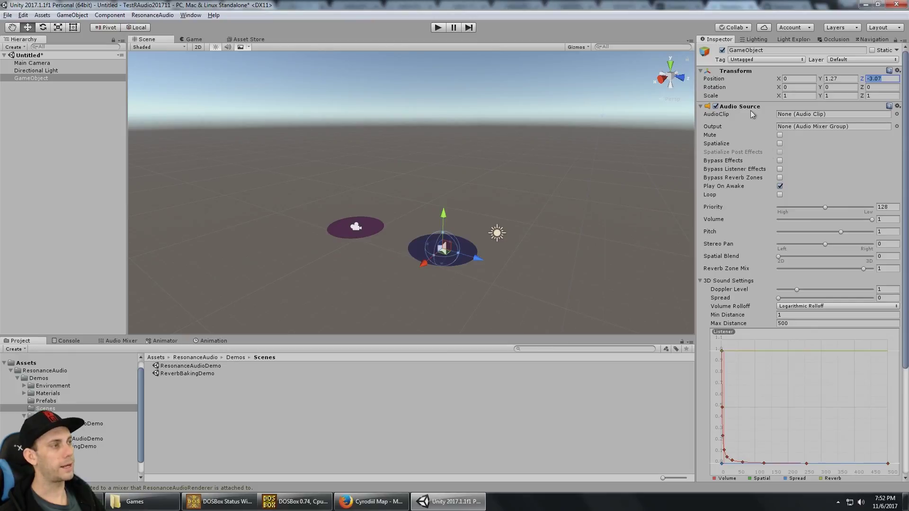
Step: Check the guide's audio source properties and set the Audio Source's Output to the Master group of ResonanceAudioMixer in Unity
{"action": "key", "text": "alt+Tab"}
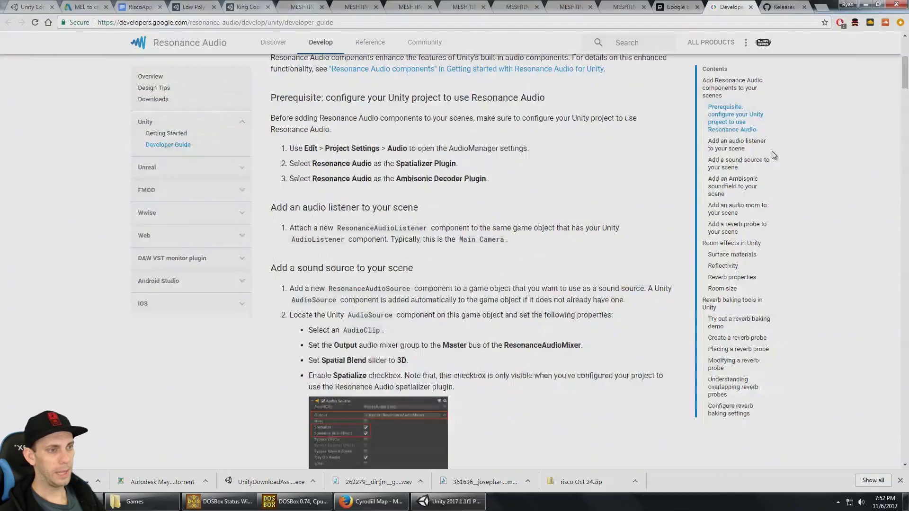
{"action": "scroll", "coordinate": [399, 215], "scroll_direction": "down", "scroll_amount": 2}
{"action": "scroll", "coordinate": [398, 215], "scroll_direction": "down", "scroll_amount": 3}
{"action": "scroll", "coordinate": [399, 214], "scroll_direction": "up", "scroll_amount": 3}
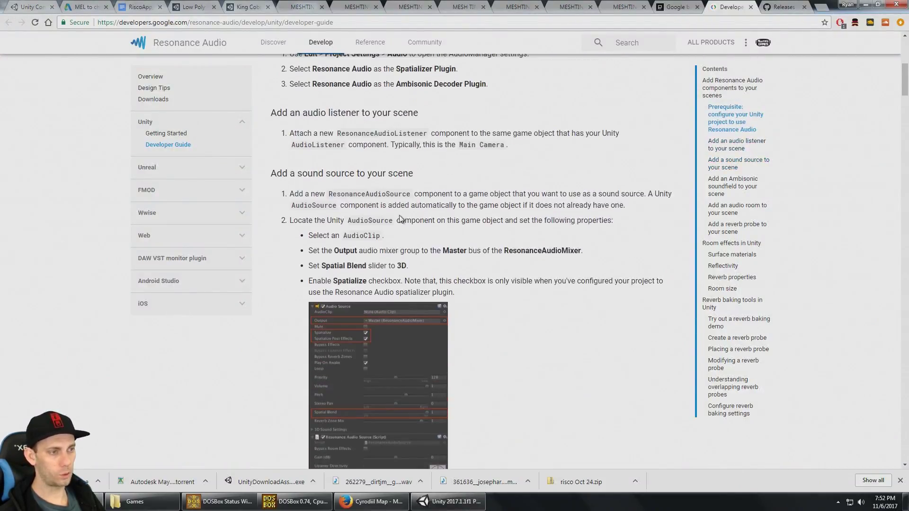
{"action": "left_click_drag", "start_coordinate": [363, 251], "coordinate": [601, 253]}
{"action": "key", "text": "alt+Tab"}
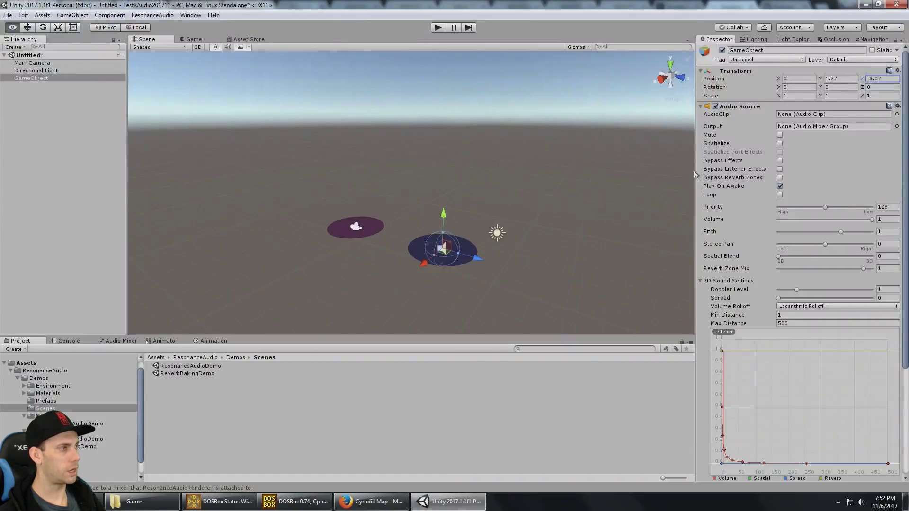
{"action": "left_click", "coordinate": [895, 127]}
{"action": "double_click", "coordinate": [29, 127]}
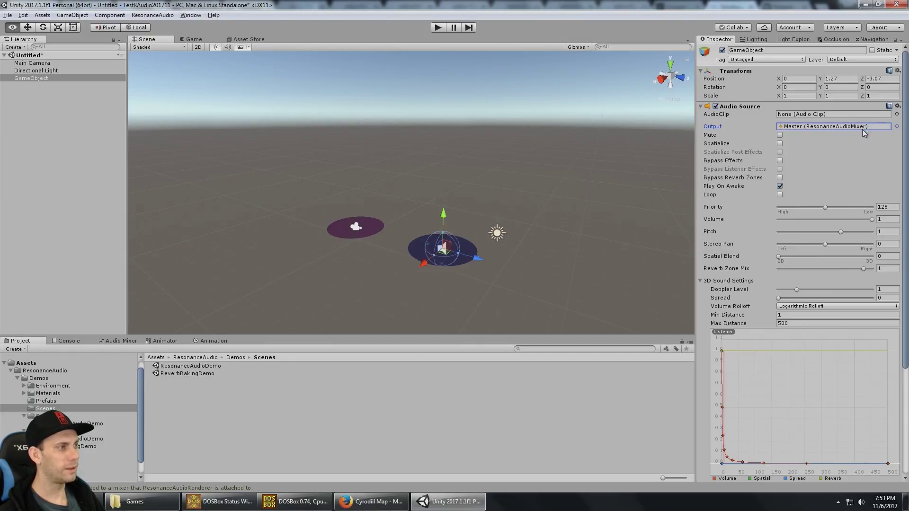
Step: Check the guide's Spatial Blend instruction and set the Audio Source's Spatial Blend to 1 (3D) in Unity
{"action": "key", "text": "alt+Tab"}
{"action": "left_click_drag", "start_coordinate": [321, 266], "coordinate": [417, 267]}
{"action": "key", "text": "alt+Tab"}
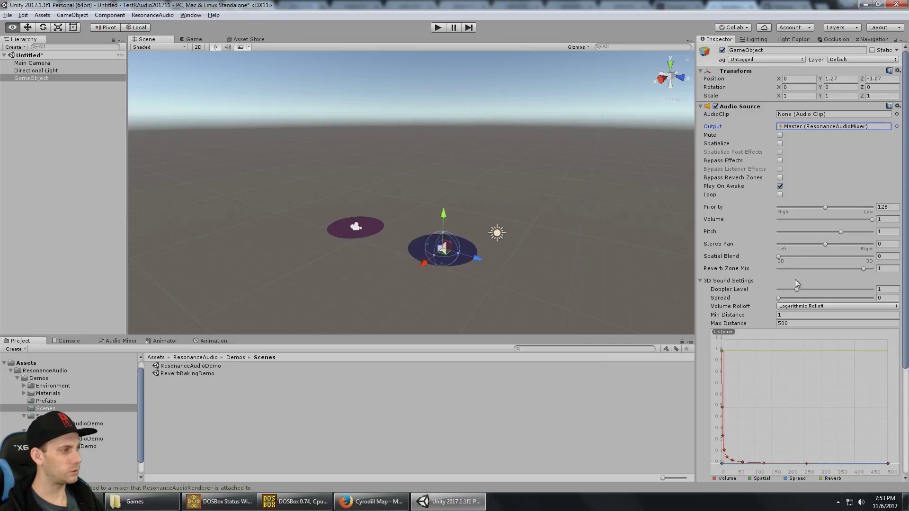
{"action": "left_click_drag", "start_coordinate": [779, 256], "coordinate": [879, 260]}
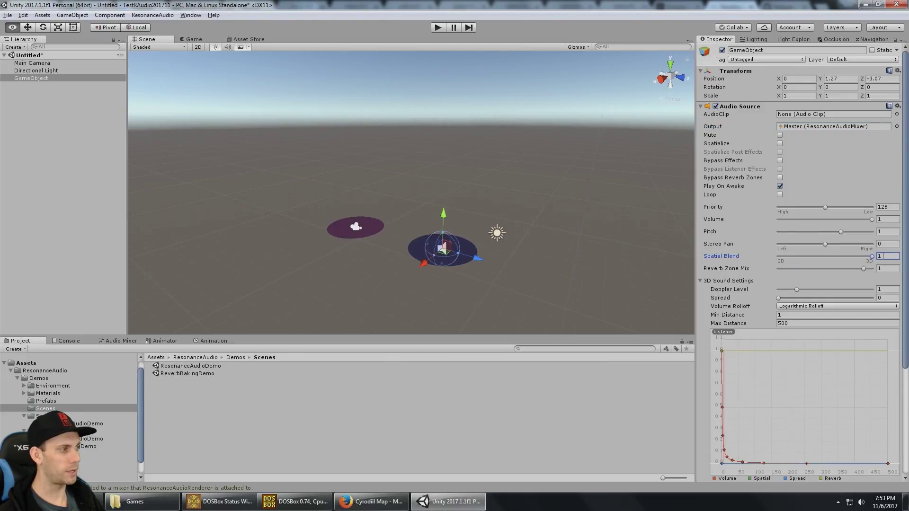
Step: Read the guide's note on the Spatialize option and enable Spatialize on the Audio Source in Unity
{"action": "key", "text": "alt+Tab"}
{"action": "scroll", "coordinate": [409, 265], "scroll_direction": "down", "scroll_amount": 4}
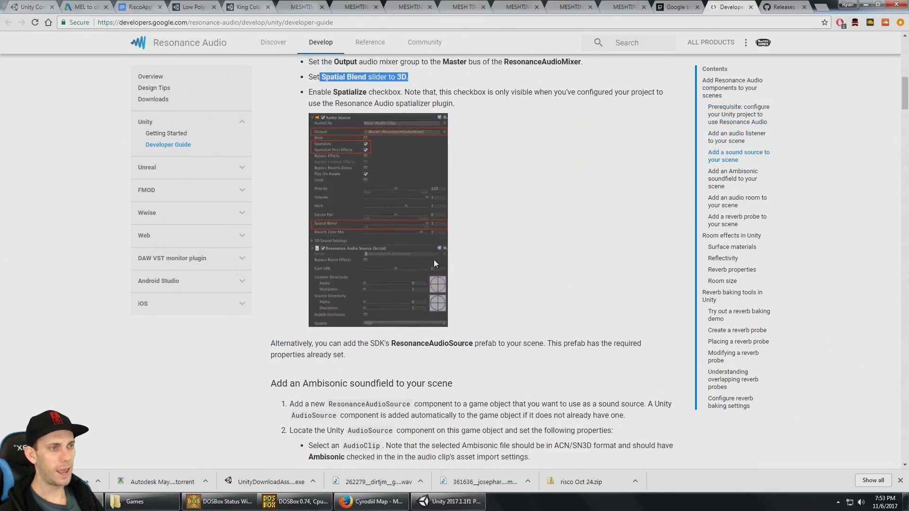
{"action": "left_click_drag", "start_coordinate": [309, 92], "coordinate": [375, 93]}
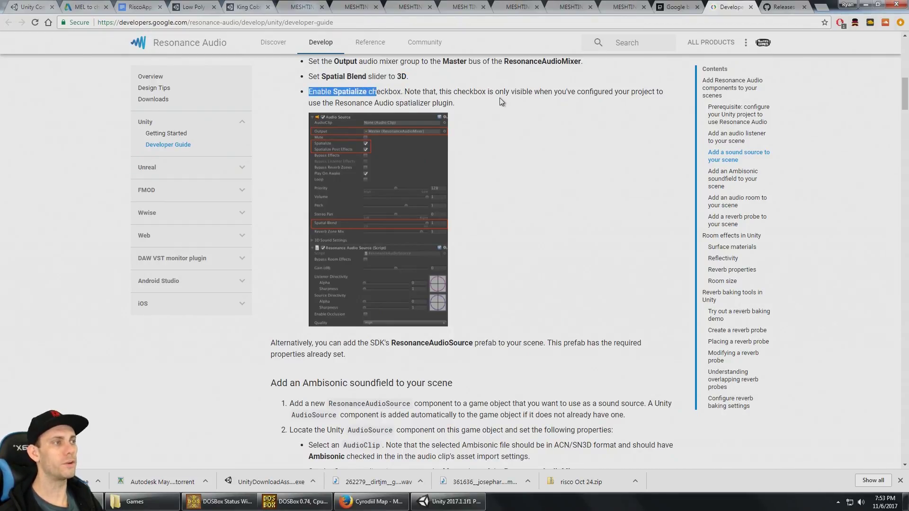
{"action": "left_click_drag", "start_coordinate": [335, 102], "coordinate": [444, 112]}
{"action": "key", "text": "alt+Tab"}
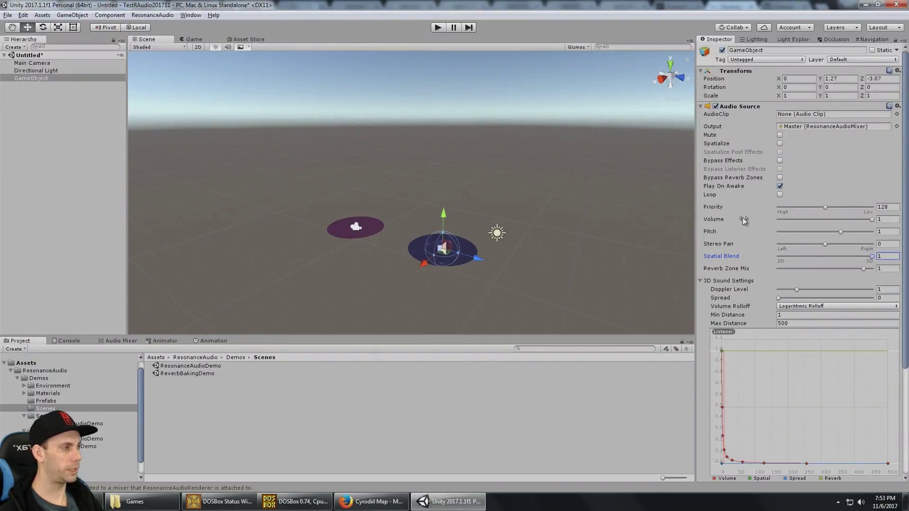
{"action": "left_click", "coordinate": [780, 143]}
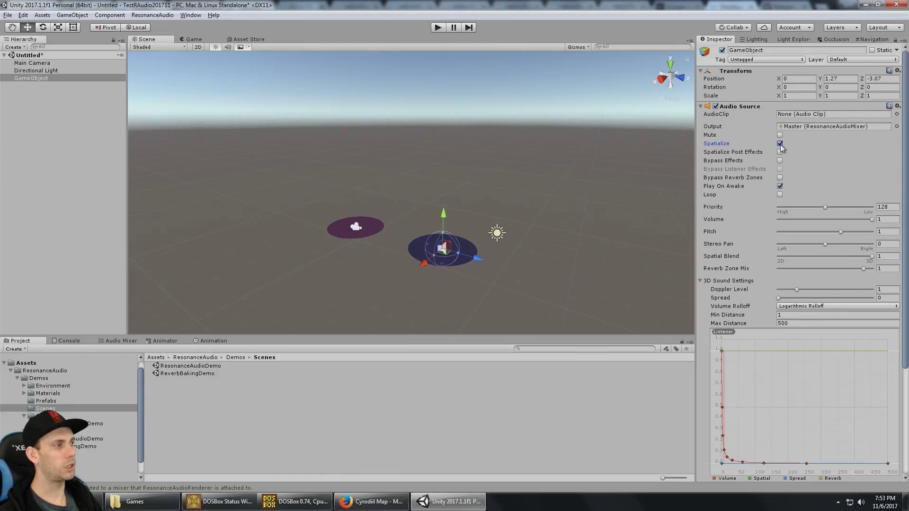
Step: Check the end of the guide's sound source section, set the Audio Source's AudioClip to ClapSound and enable Loop in Unity
{"action": "key", "text": "alt+Tab"}
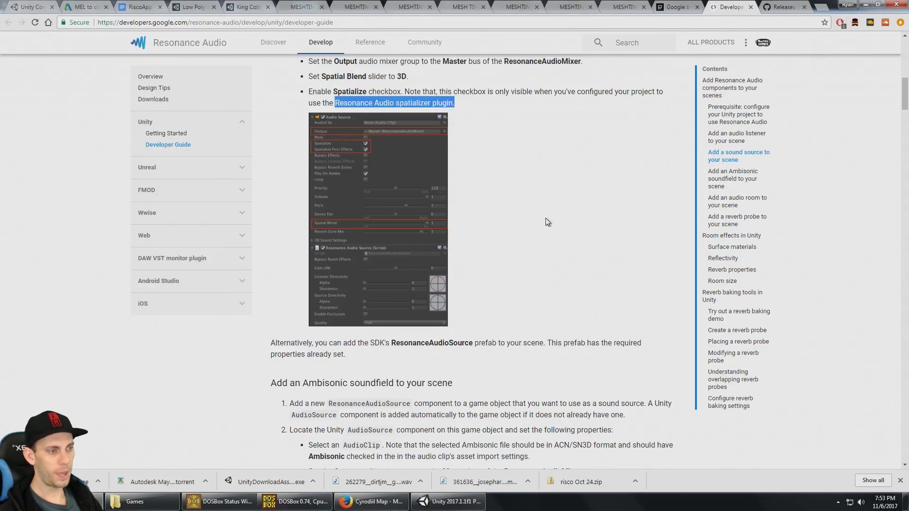
{"action": "scroll", "coordinate": [547, 222], "scroll_direction": "down", "scroll_amount": 2}
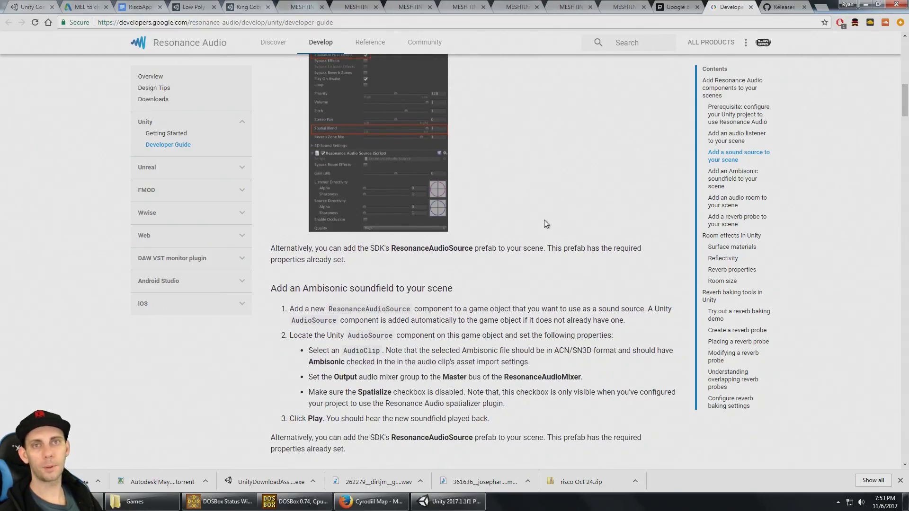
{"action": "key", "text": "alt+Tab"}
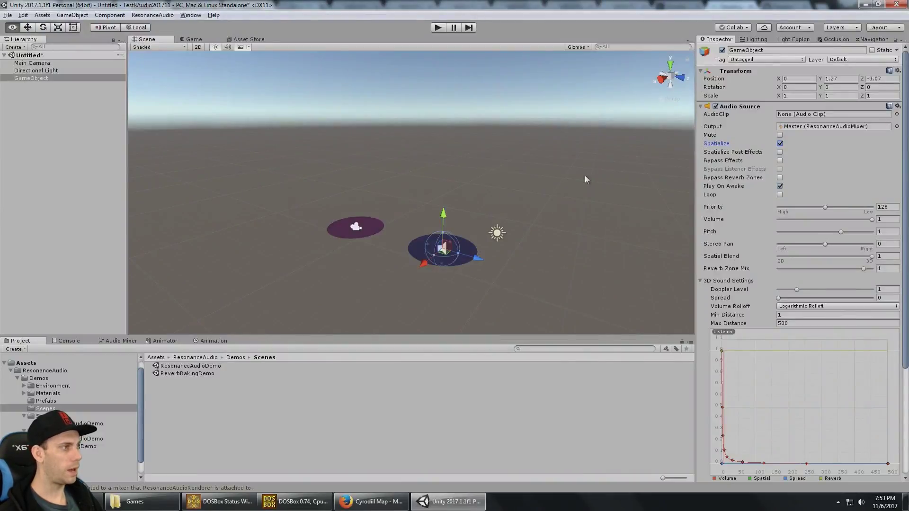
{"action": "left_click", "coordinate": [896, 114]}
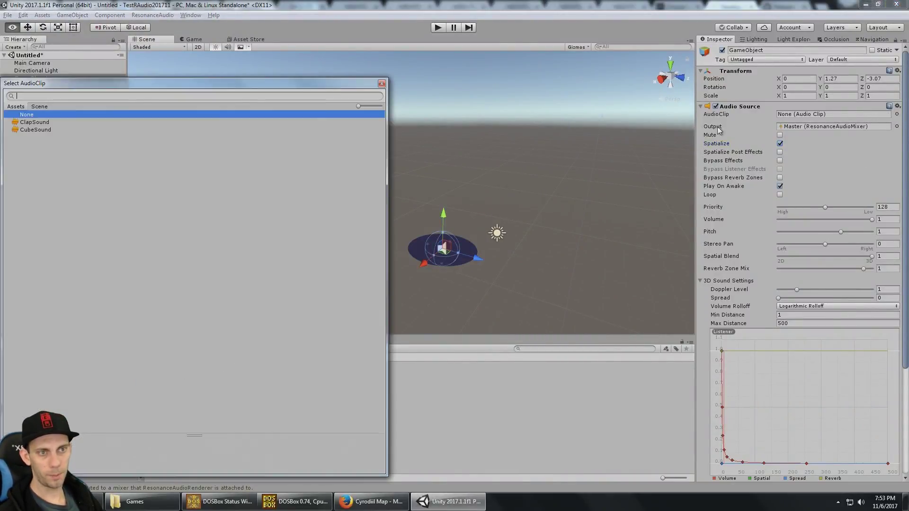
{"action": "left_click", "coordinate": [38, 123]}
{"action": "double_click", "coordinate": [38, 123]}
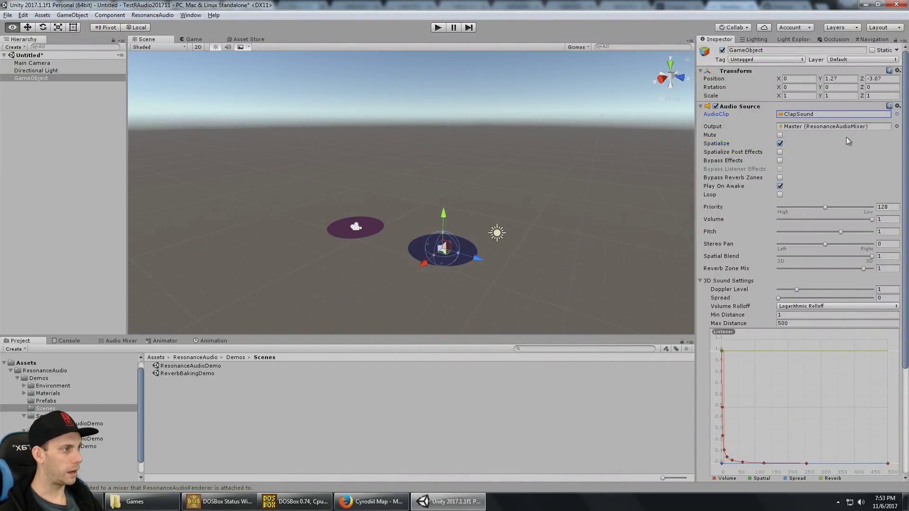
{"action": "left_click", "coordinate": [779, 194]}
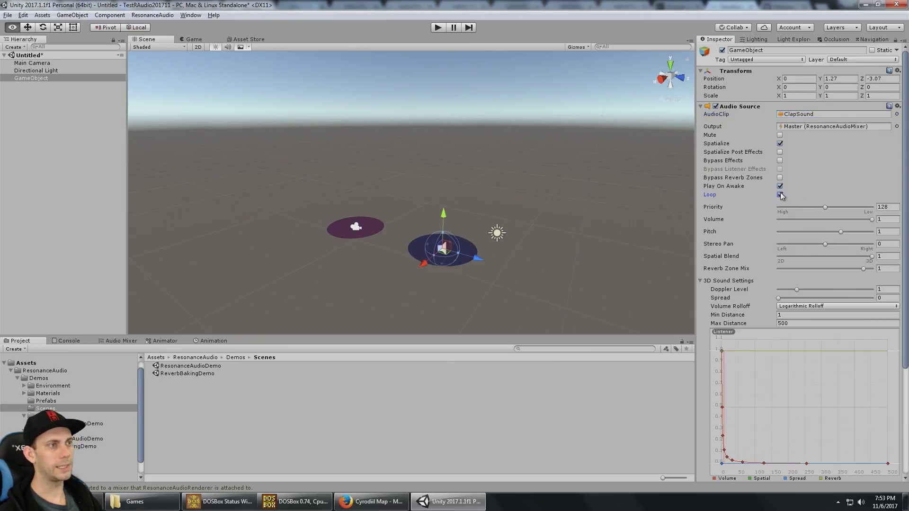
Step: Play the scene and move the sound source around the camera in the Scene view to test the spatial audio, and stop playback
{"action": "left_click", "coordinate": [435, 29]}
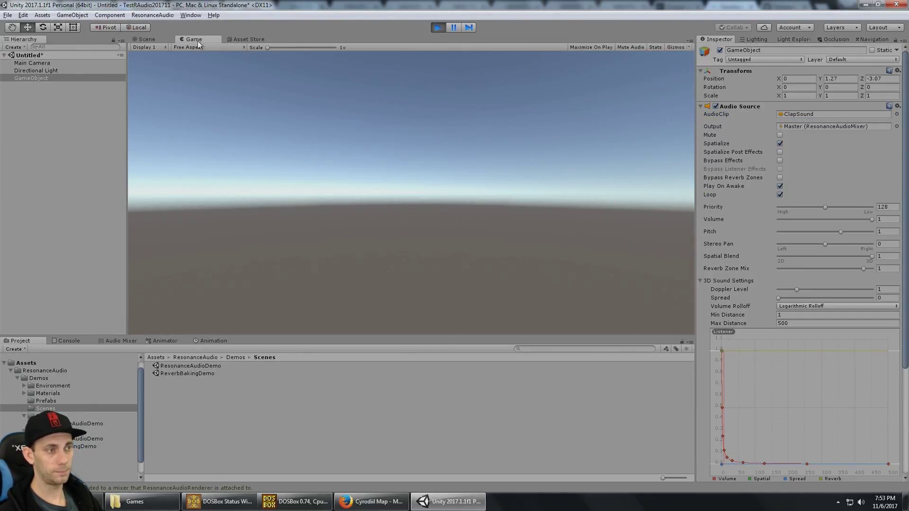
{"action": "left_click", "coordinate": [144, 40]}
{"action": "left_click_drag", "start_coordinate": [473, 110], "coordinate": [493, 179], "text": "alt"}
{"action": "middle_click_drag", "start_coordinate": [492, 178], "coordinate": [504, 159]}
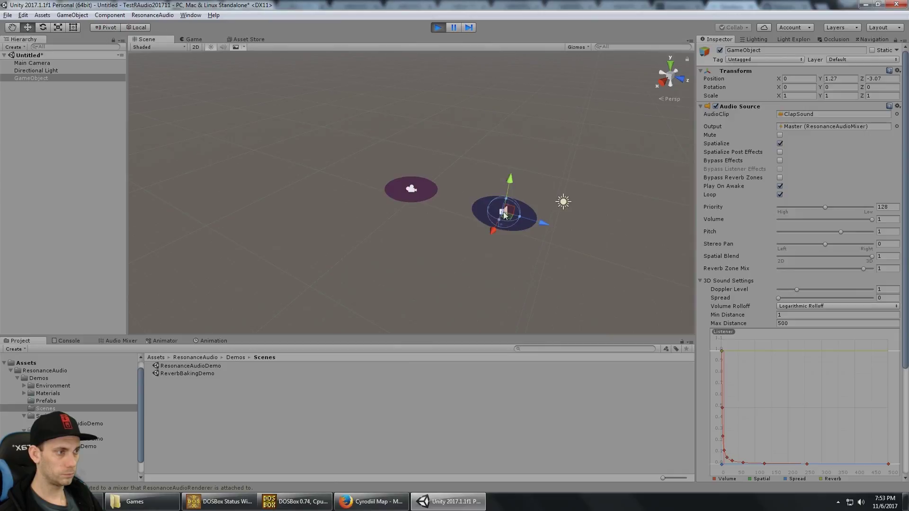
{"action": "left_click_drag", "start_coordinate": [509, 220], "coordinate": [348, 203]}
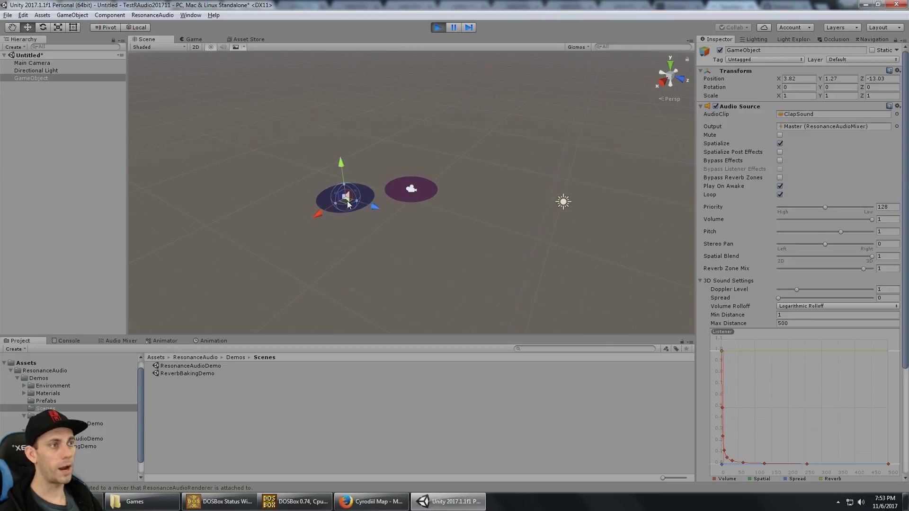
{"action": "left_click", "coordinate": [438, 28]}
Step: Read the developer guide's sections on adding an Ambisonic soundfield and an audio room in the browser
{"action": "left_click", "coordinate": [92, 501]}
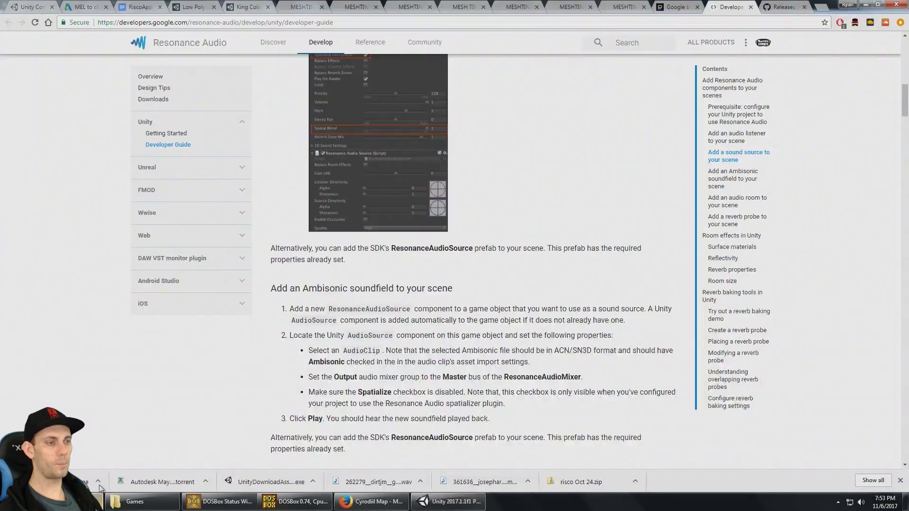
{"action": "scroll", "coordinate": [477, 206], "scroll_direction": "down", "scroll_amount": 3}
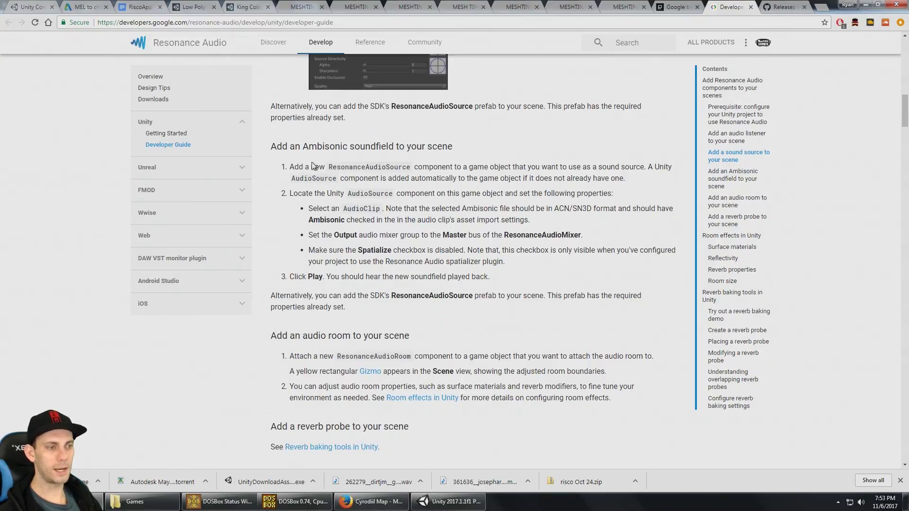
{"action": "scroll", "coordinate": [312, 162], "scroll_direction": "down", "scroll_amount": 3}
{"action": "left_click_drag", "start_coordinate": [295, 193], "coordinate": [654, 209]}
{"action": "scroll", "coordinate": [445, 194], "scroll_direction": "up", "scroll_amount": 1}
{"action": "scroll", "coordinate": [444, 195], "scroll_direction": "up", "scroll_amount": 2}
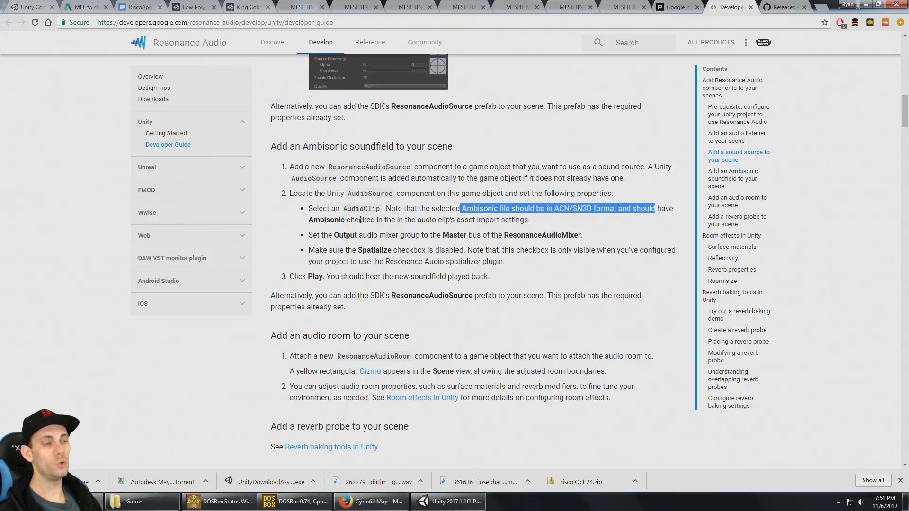
{"action": "left_click_drag", "start_coordinate": [290, 193], "coordinate": [542, 271]}
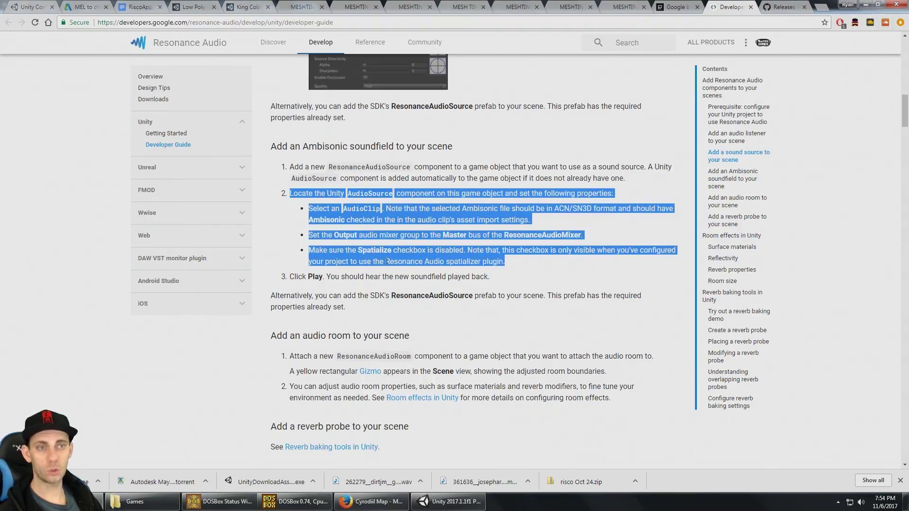
{"action": "scroll", "coordinate": [293, 277], "scroll_direction": "down", "scroll_amount": 2}
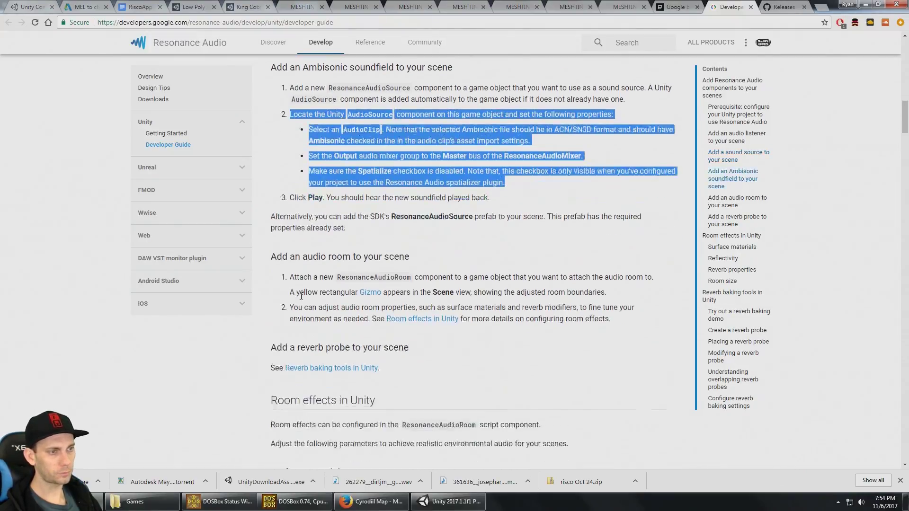
{"action": "left_click", "coordinate": [270, 243]}
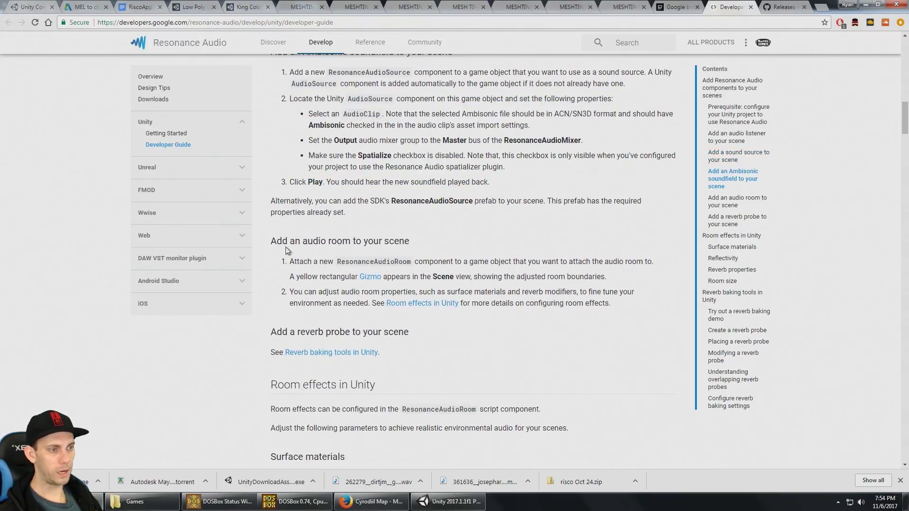
Step: Create an empty game object in Unity and add a ResonanceAudioRoom component to it
{"action": "key", "text": "alt+Tab"}
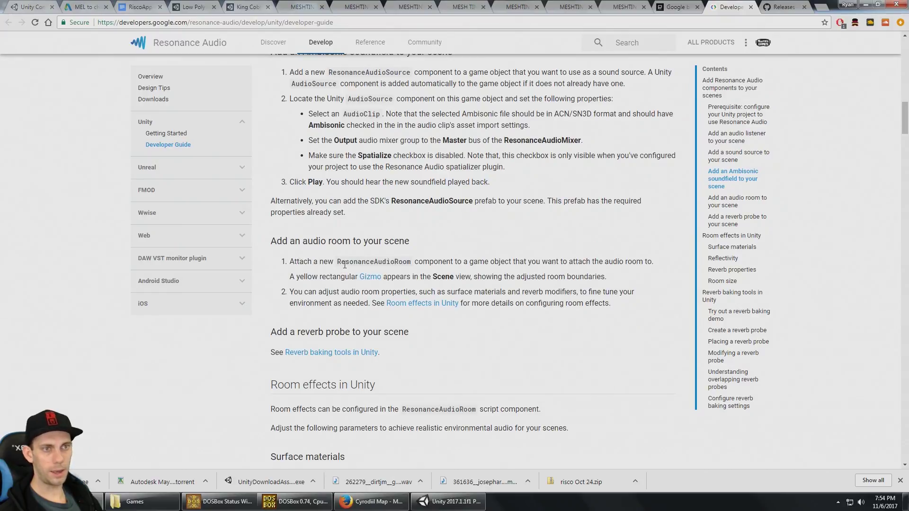
{"action": "key", "text": "alt+Tab"}
{"action": "left_click", "coordinate": [85, 171]}
{"action": "right_click", "coordinate": [45, 135]}
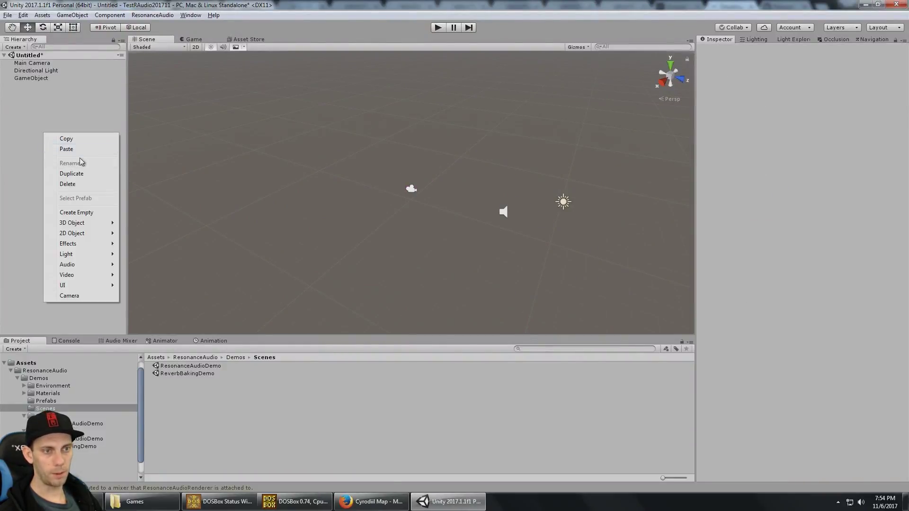
{"action": "left_click", "coordinate": [94, 213]}
{"action": "left_click", "coordinate": [811, 111]}
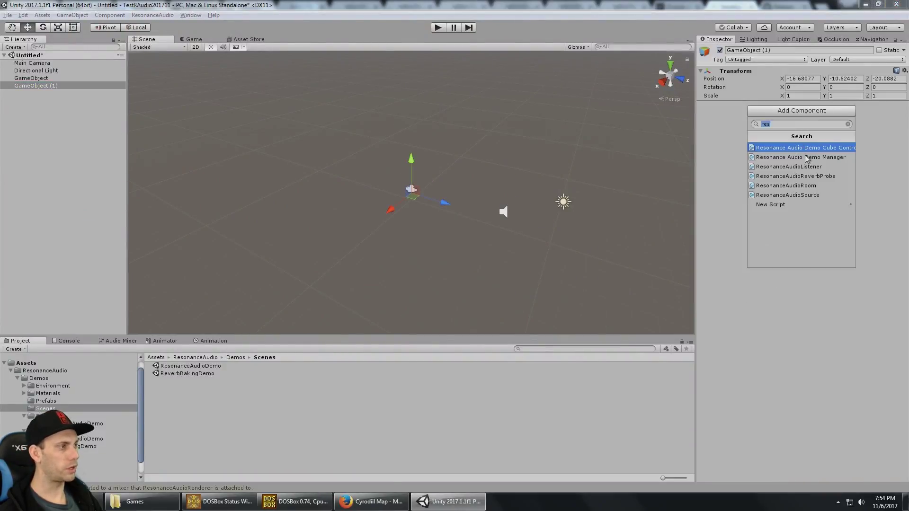
{"action": "left_click", "coordinate": [791, 185]}
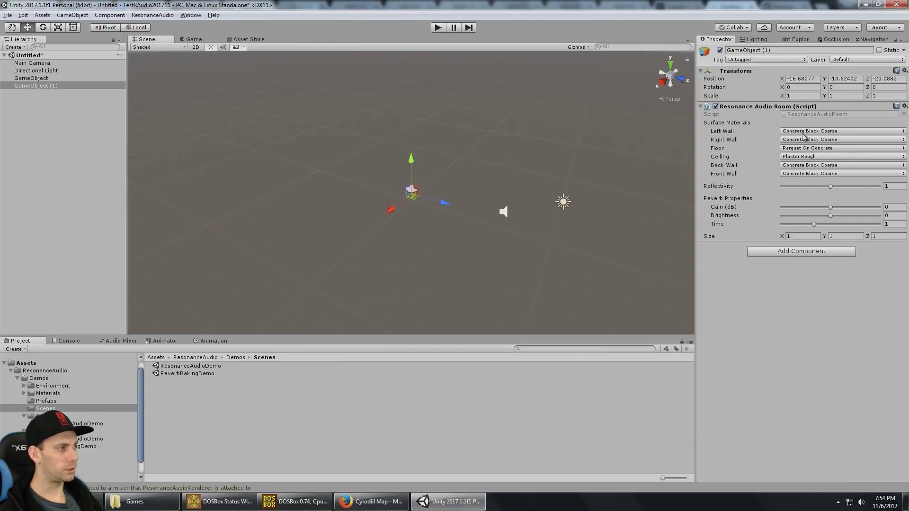
Step: Set the audio room object's scale to 10 on X, Y and Z
{"action": "left_click", "coordinate": [804, 235]}
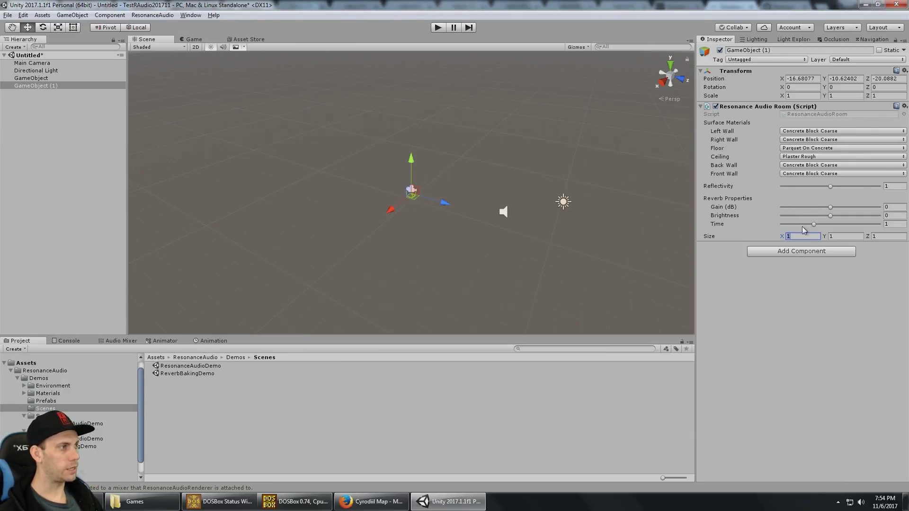
{"action": "left_click", "coordinate": [811, 96]}
{"action": "type", "text": "10"}
{"action": "key", "text": "Tab"}
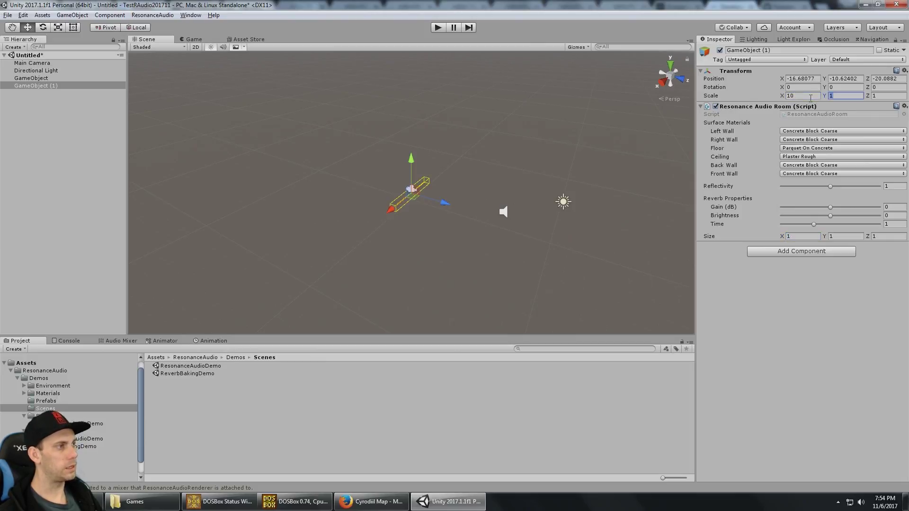
{"action": "type", "text": "10"}
{"action": "key", "text": "Tab"}
{"action": "type", "text": "10"}
Step: Set the audio room object's position to 0 on X, Y and Z
{"action": "left_click_drag", "start_coordinate": [399, 81], "coordinate": [558, 87], "text": "alt"}
{"action": "left_click", "coordinate": [803, 79]}
{"action": "type", "text": "0"}
{"action": "key", "text": "Tab"}
{"action": "type", "text": "0"}
{"action": "key", "text": "Tab"}
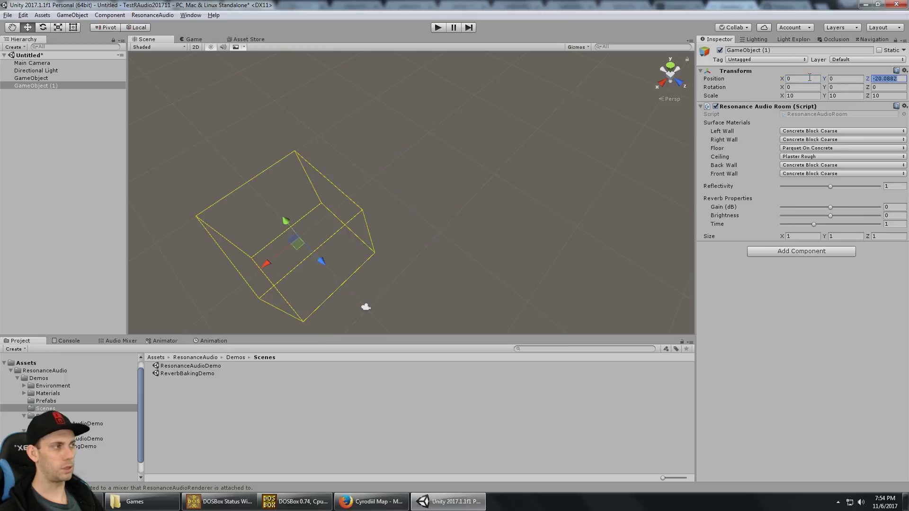
{"action": "scroll", "coordinate": [501, 162], "scroll_direction": "down", "scroll_amount": 5}
{"action": "key", "text": "Right"}
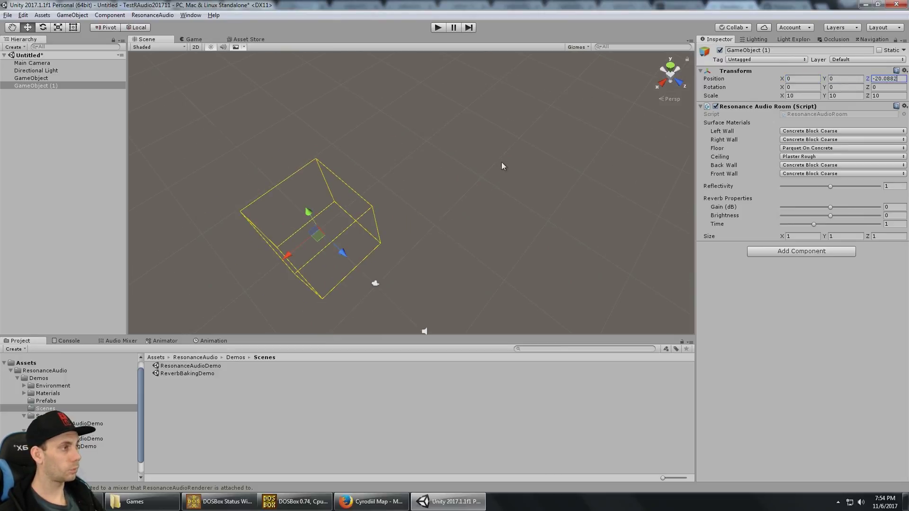
{"action": "key", "text": "shift+Home"}
{"action": "type", "text": "0"}
Step: Move the audio room to about Y 1, Z -7.14 so it encloses both the camera and the sound source
{"action": "left_click_drag", "start_coordinate": [127, 270], "coordinate": [189, 275]}
{"action": "left_click_drag", "start_coordinate": [401, 250], "coordinate": [447, 198], "text": "alt"}
{"action": "left_click_drag", "start_coordinate": [448, 199], "coordinate": [410, 170], "text": "alt"}
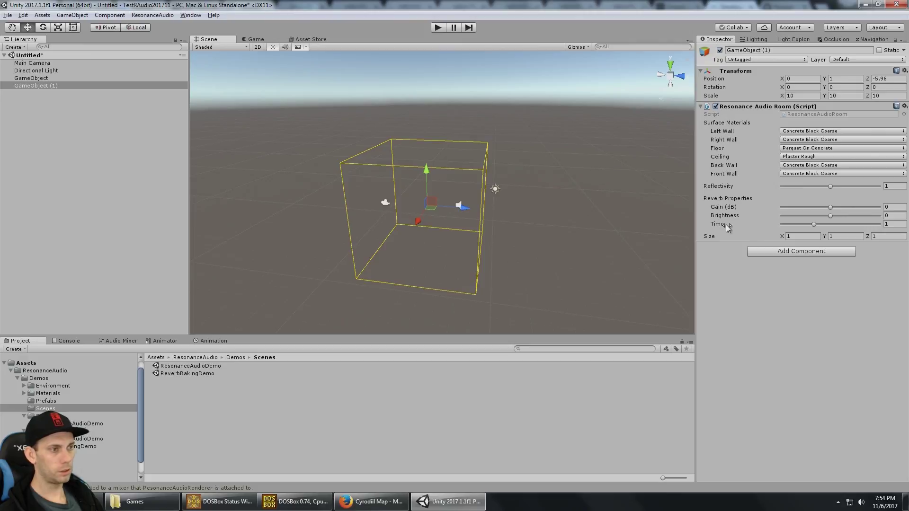
{"action": "left_click_drag", "start_coordinate": [390, 156], "coordinate": [475, 104], "text": "alt"}
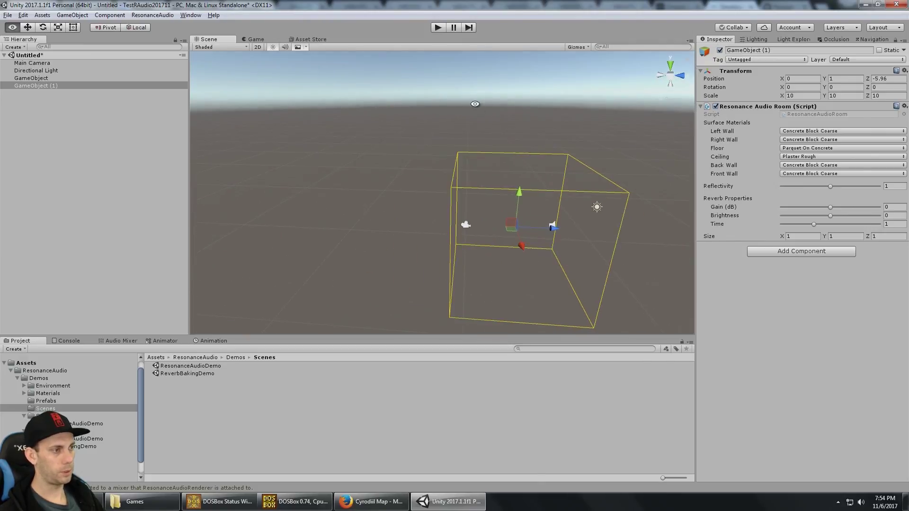
{"action": "left_click_drag", "start_coordinate": [553, 232], "coordinate": [539, 229]}
Step: Play the scene and move the sound source in the Scene view to hear it inside the audio room
{"action": "left_click", "coordinate": [438, 27]}
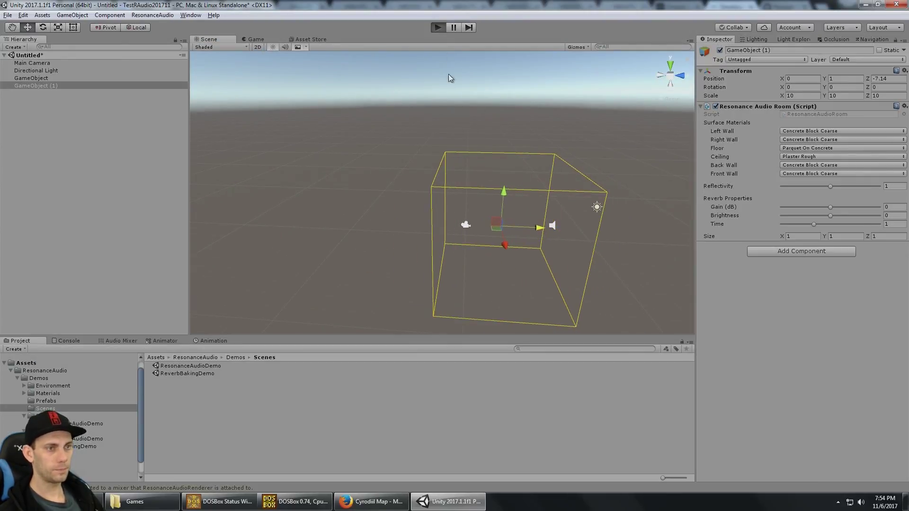
{"action": "left_click", "coordinate": [44, 70]}
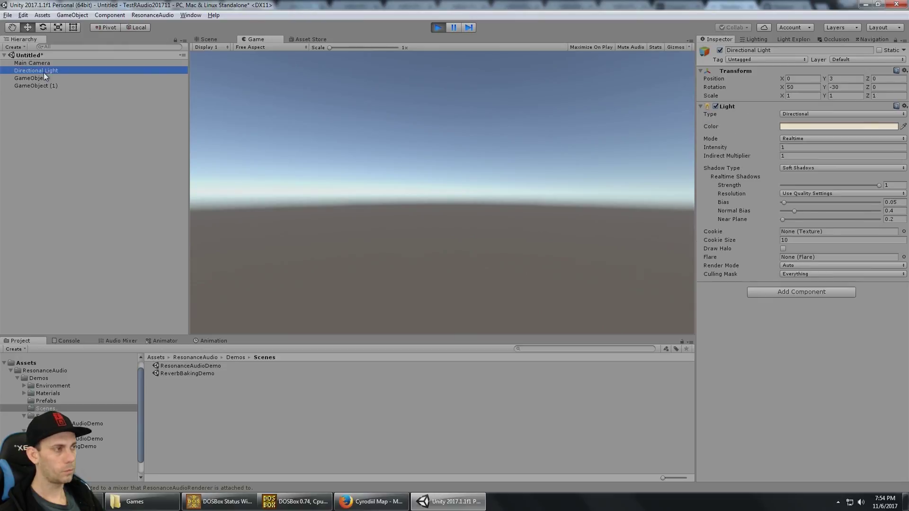
{"action": "left_click", "coordinate": [44, 76]}
{"action": "left_click", "coordinate": [207, 39]}
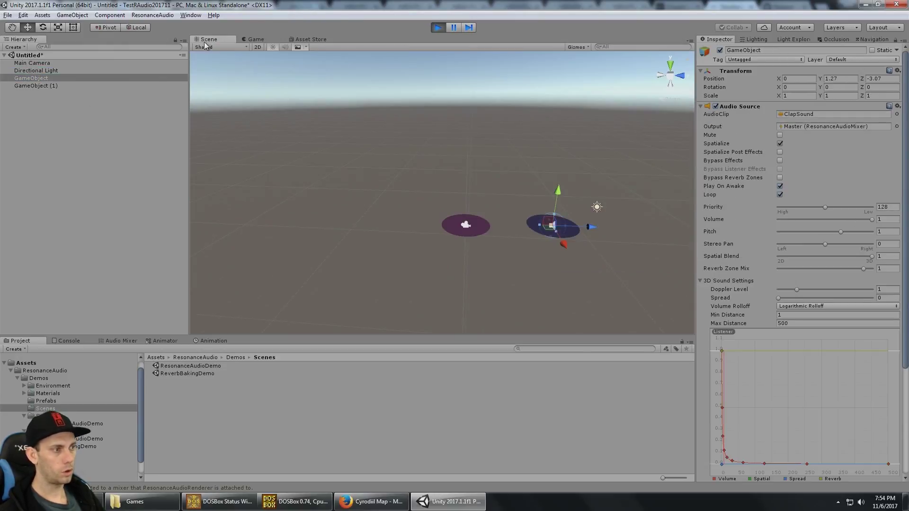
{"action": "left_click_drag", "start_coordinate": [550, 178], "coordinate": [465, 224], "text": "alt"}
{"action": "middle_click_drag", "start_coordinate": [465, 224], "coordinate": [515, 166]}
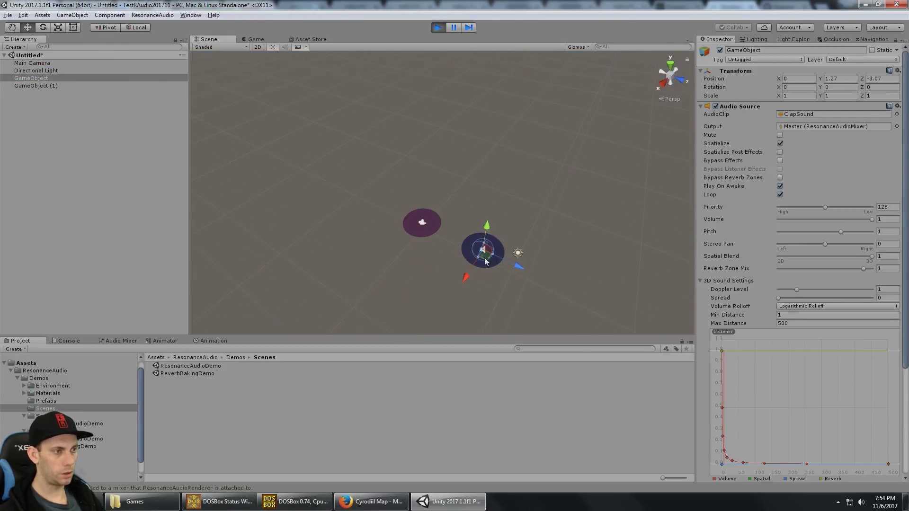
{"action": "left_click_drag", "start_coordinate": [486, 260], "coordinate": [450, 260]}
Step: Move the audio room away from the camera and back over it to compare the sound, and stop playback
{"action": "left_click_drag", "start_coordinate": [416, 172], "coordinate": [477, 182], "text": "alt"}
{"action": "left_click", "coordinate": [73, 87]}
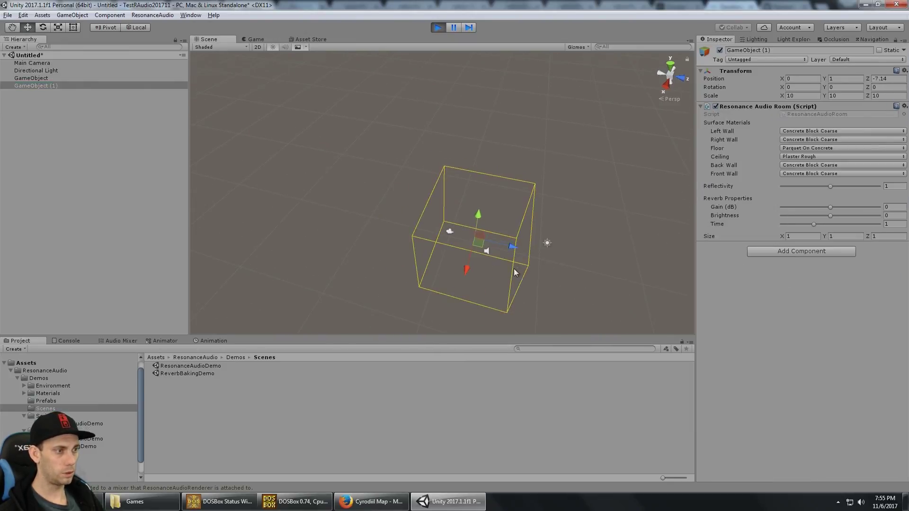
{"action": "left_click_drag", "start_coordinate": [512, 244], "coordinate": [402, 231]}
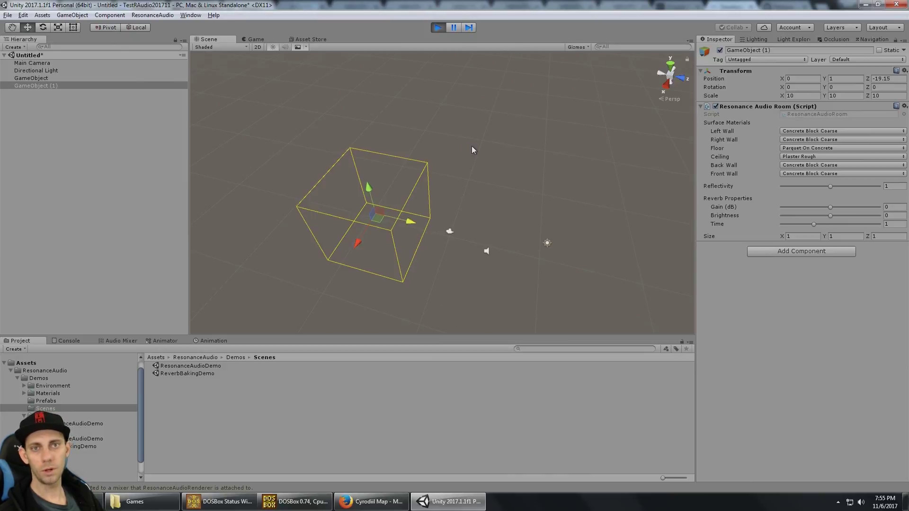
{"action": "left_click_drag", "start_coordinate": [471, 126], "coordinate": [467, 149], "text": "alt"}
{"action": "left_click_drag", "start_coordinate": [441, 238], "coordinate": [507, 241]}
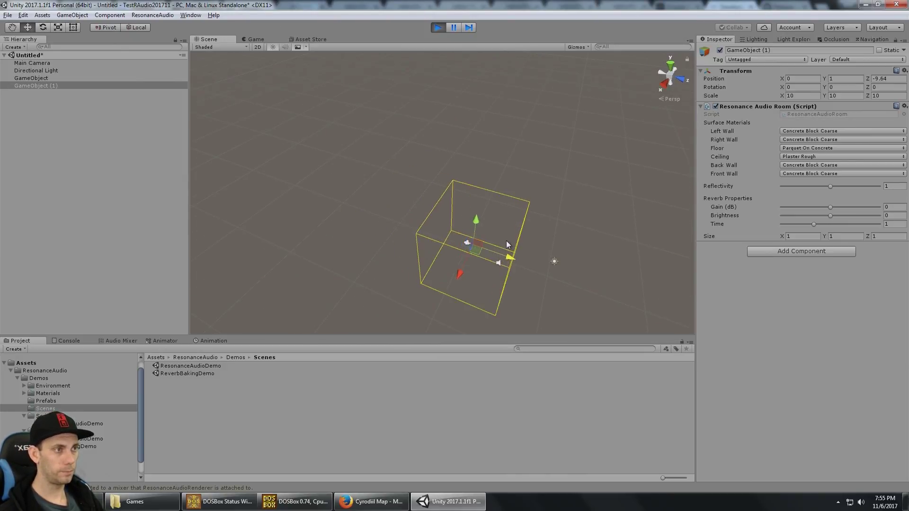
{"action": "left_click", "coordinate": [440, 30]}
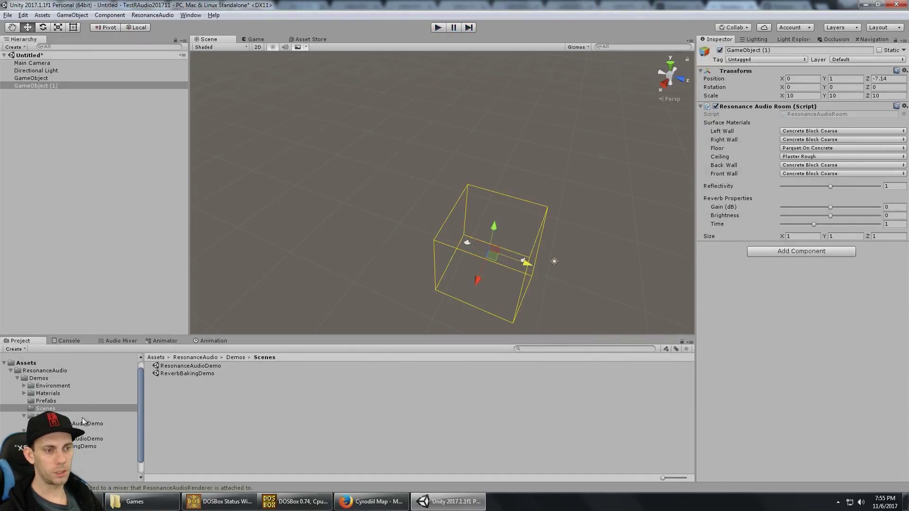
Step: Open the ResonanceAudioDemo scene without saving the untitled test scene
{"action": "double_click", "coordinate": [185, 366]}
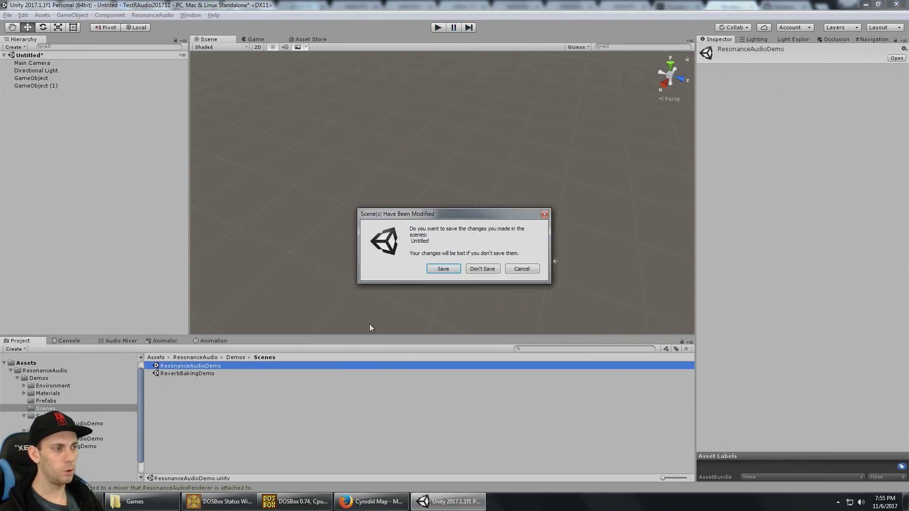
{"action": "left_click", "coordinate": [480, 268]}
{"action": "middle_click_drag", "start_coordinate": [419, 185], "coordinate": [344, 155]}
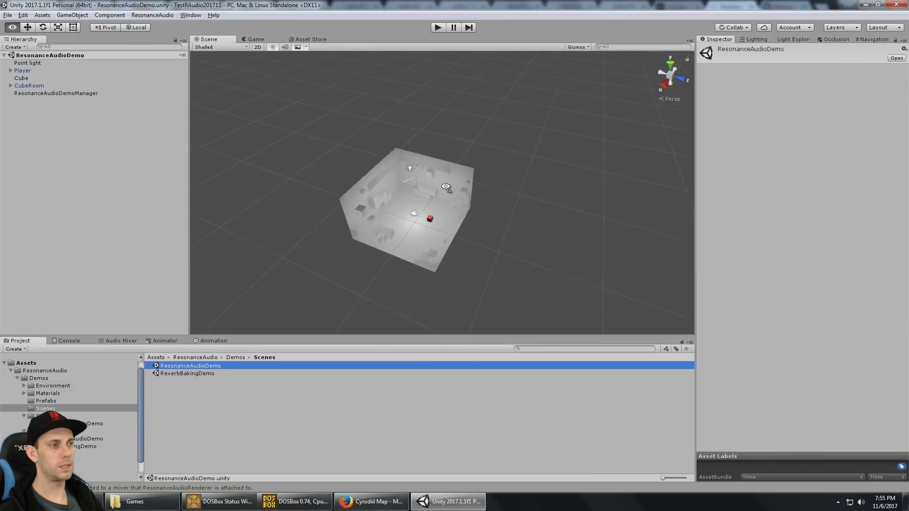
Step: Examine the demo room and the Resonance Audio Listener settings on the Player's Main Camera
{"action": "key", "text": "w"}
{"action": "right_click_drag", "start_coordinate": [446, 189], "coordinate": [429, 199]}
{"action": "scroll", "coordinate": [428, 199], "scroll_direction": "up", "scroll_amount": 3}
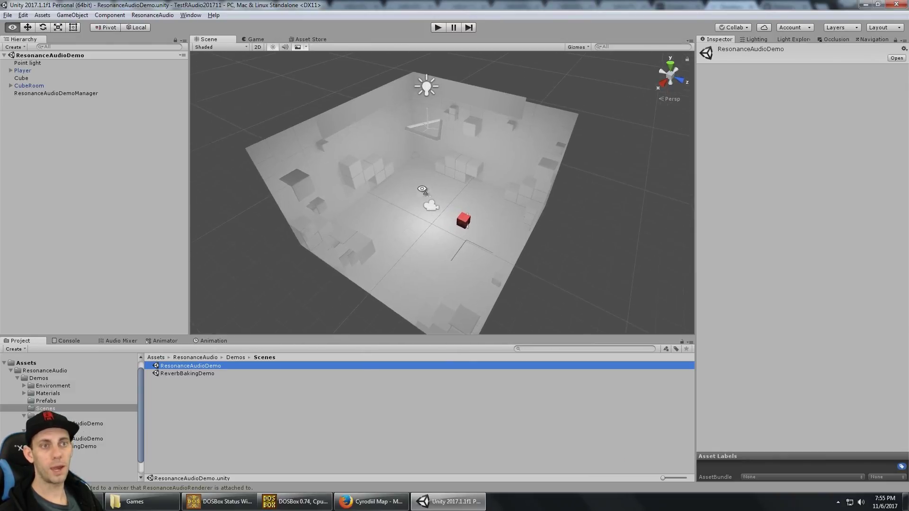
{"action": "left_click", "coordinate": [48, 71]}
{"action": "key", "text": "Right"}
{"action": "left_click", "coordinate": [72, 79]}
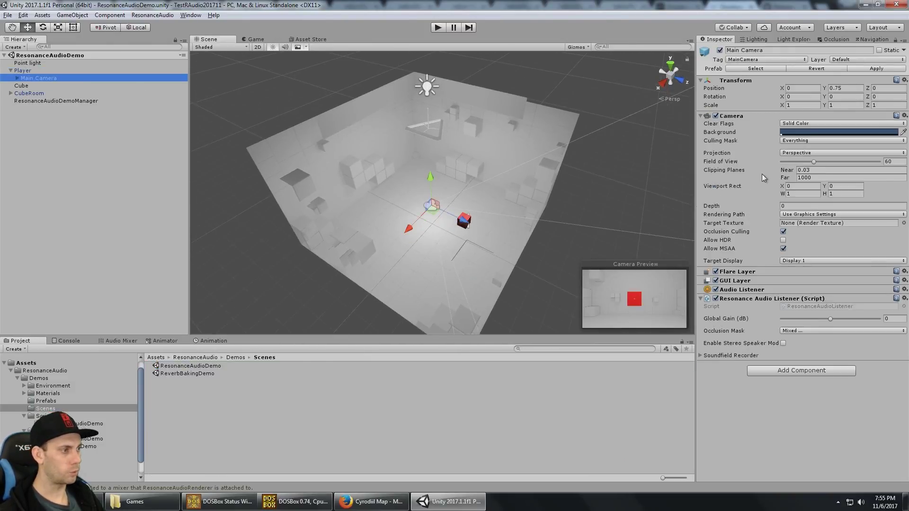
{"action": "left_click", "coordinate": [750, 300]}
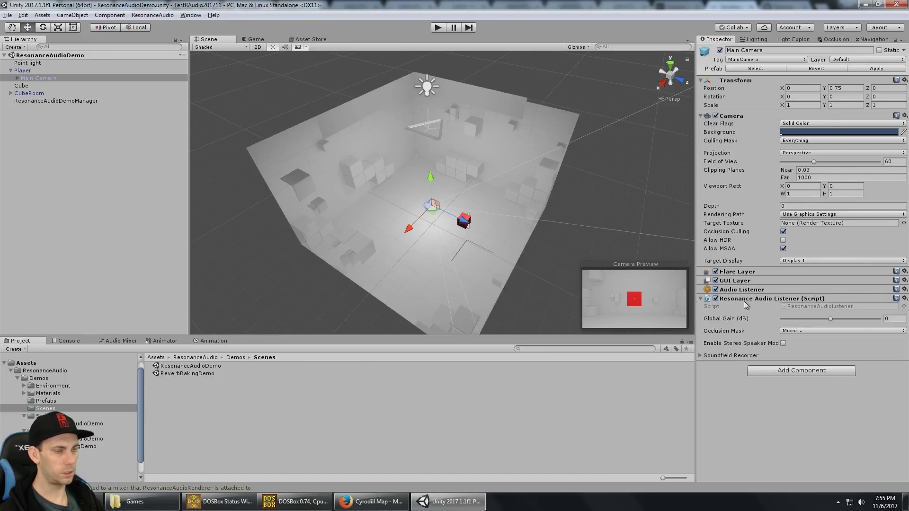
Step: Examine the Cube's Audio Source and Resonance Audio Source settings
{"action": "left_click", "coordinate": [26, 87]}
{"action": "scroll", "coordinate": [816, 205], "scroll_direction": "down", "scroll_amount": 5}
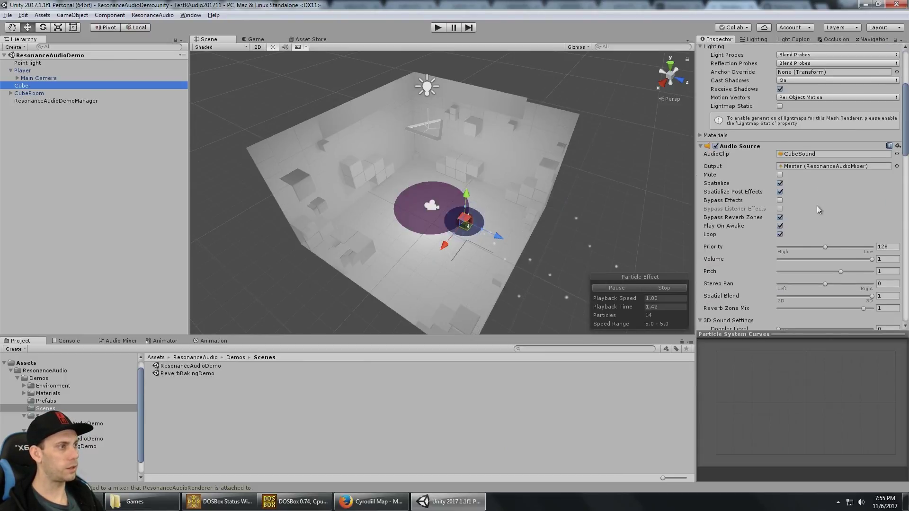
{"action": "scroll", "coordinate": [742, 156], "scroll_direction": "down", "scroll_amount": 6}
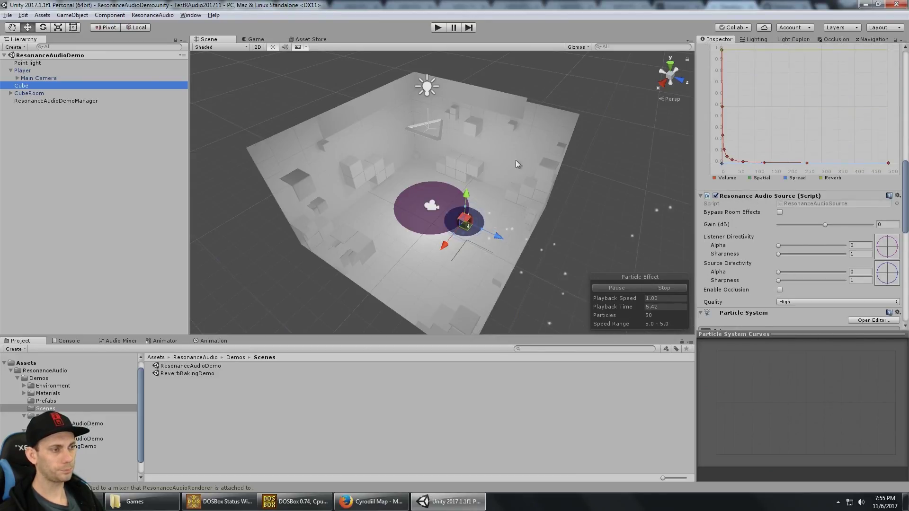
Step: Expand CubeRoom and inspect the surface materials and reverb properties of its ResonanceAudioRoom object
{"action": "scroll", "coordinate": [470, 177], "scroll_direction": "up", "scroll_amount": 3}
{"action": "left_click", "coordinate": [28, 93]}
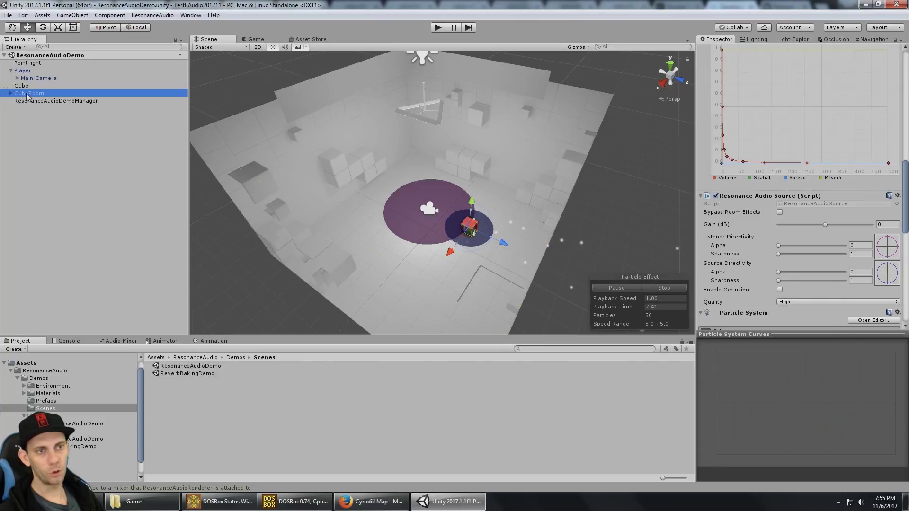
{"action": "left_click", "coordinate": [10, 93]}
{"action": "left_click", "coordinate": [38, 108]}
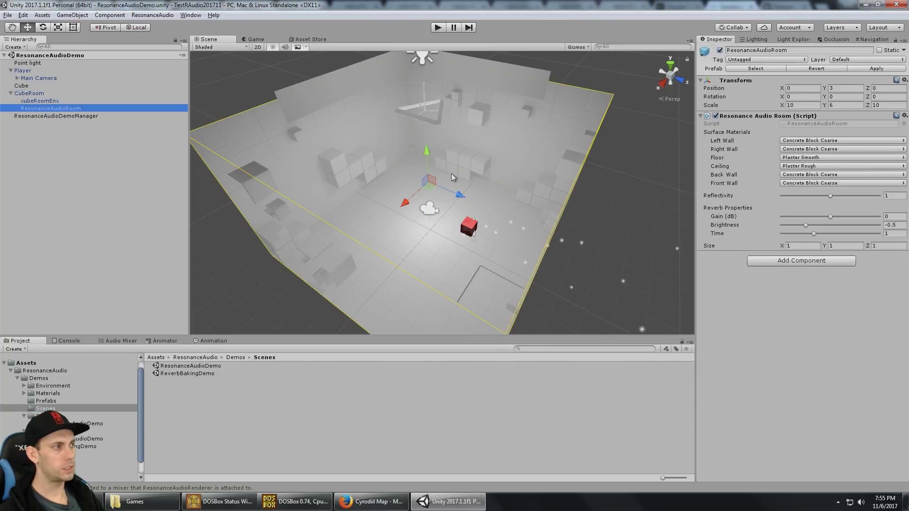
Step: Play the ResonanceAudioDemo scene to hear the cube's sound in the room, and stop playback
{"action": "scroll", "coordinate": [545, 161], "scroll_direction": "down", "scroll_amount": 5}
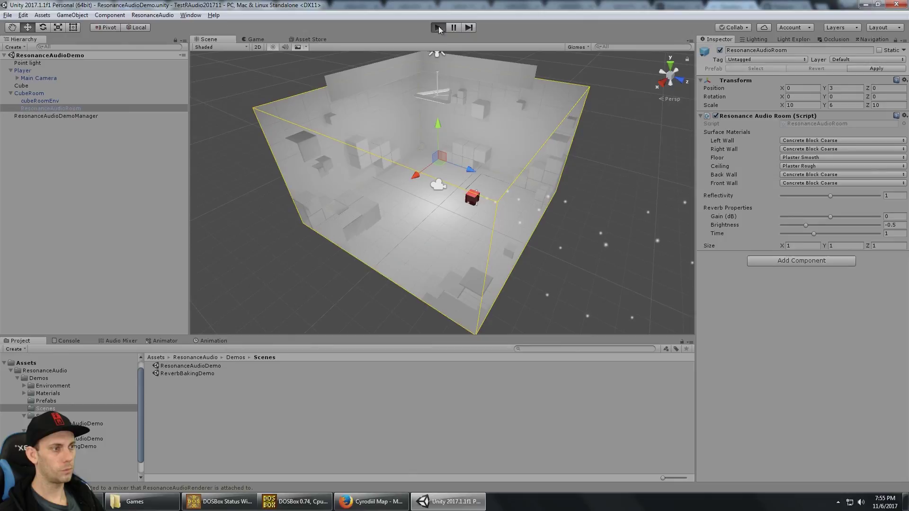
{"action": "left_click", "coordinate": [438, 28]}
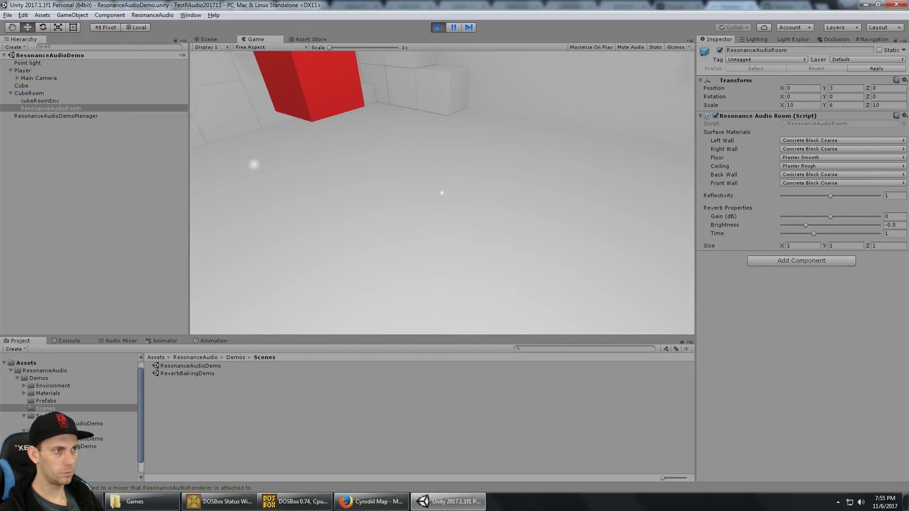
{"action": "left_click", "coordinate": [438, 27]}
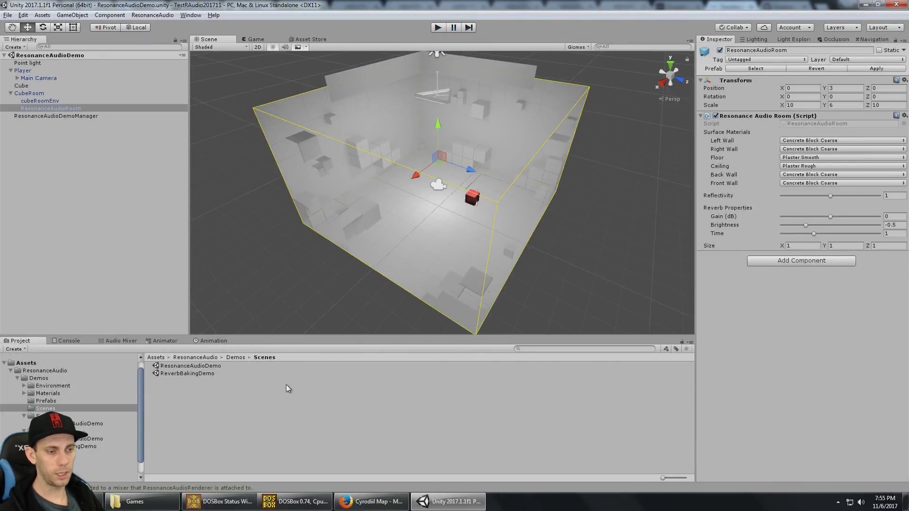
Step: Switch to the Resonance Audio developer guide in the browser and read the sections on room effects and reverb baking tools in Unity
{"action": "key", "text": "alt+Tab"}
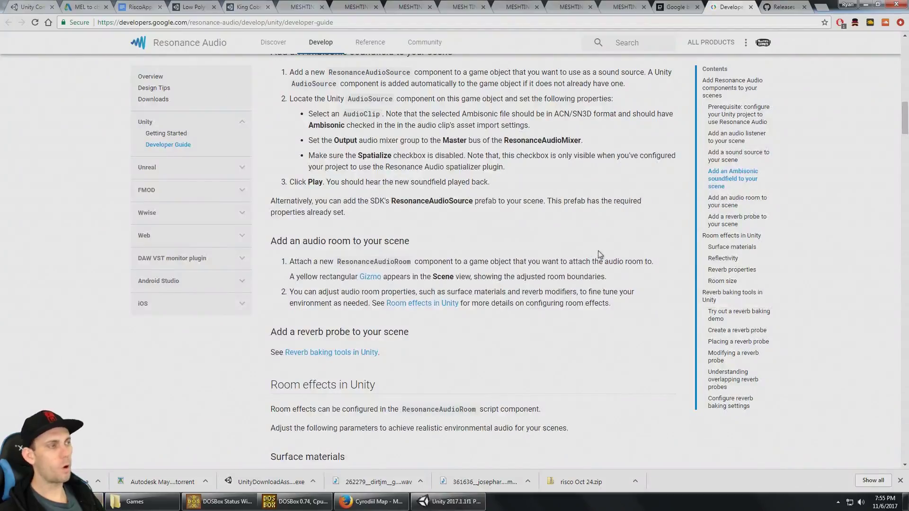
{"action": "scroll", "coordinate": [482, 259], "scroll_direction": "down", "scroll_amount": 4}
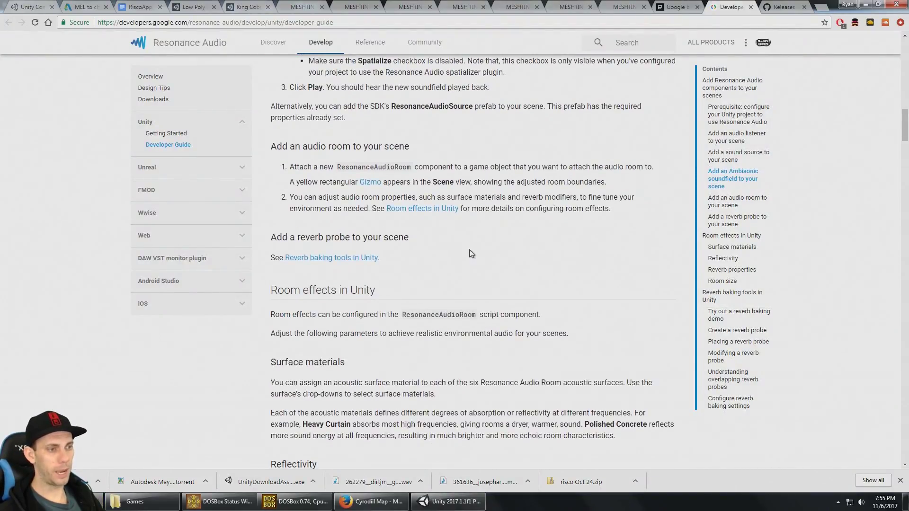
{"action": "scroll", "coordinate": [369, 251], "scroll_direction": "up", "scroll_amount": 1}
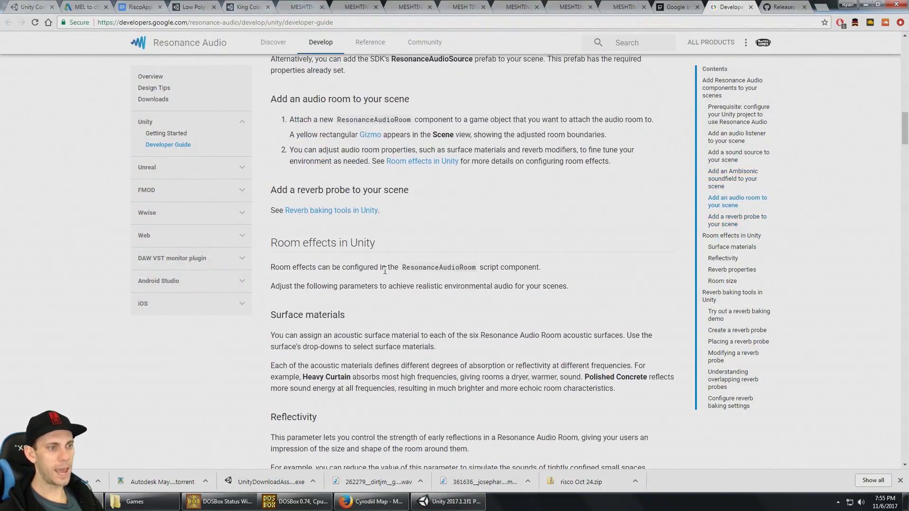
{"action": "scroll", "coordinate": [330, 230], "scroll_direction": "down", "scroll_amount": 1}
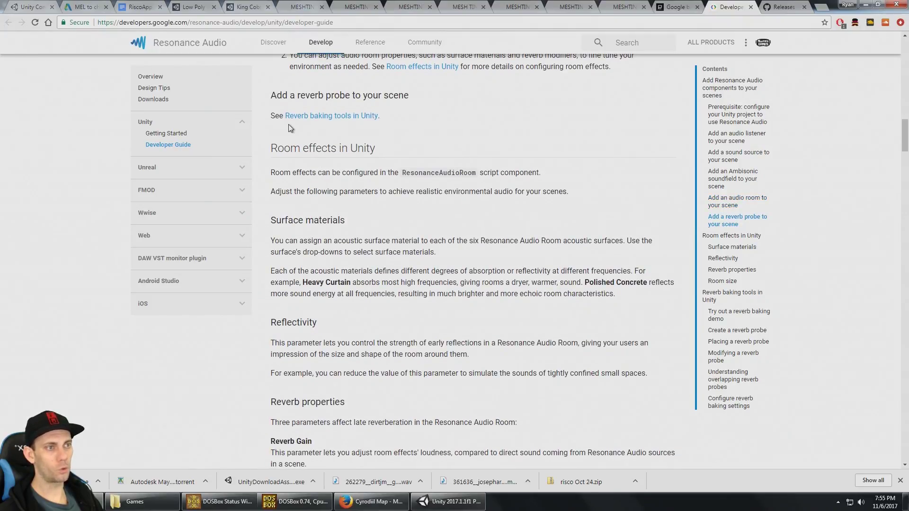
{"action": "left_click_drag", "start_coordinate": [279, 115], "coordinate": [396, 116]}
{"action": "scroll", "coordinate": [368, 187], "scroll_direction": "down", "scroll_amount": 2}
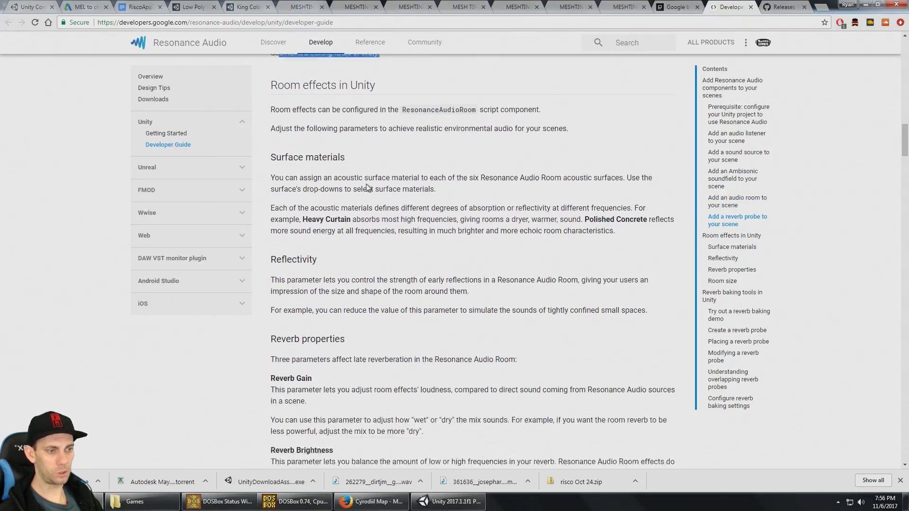
{"action": "scroll", "coordinate": [366, 186], "scroll_direction": "down", "scroll_amount": 10}
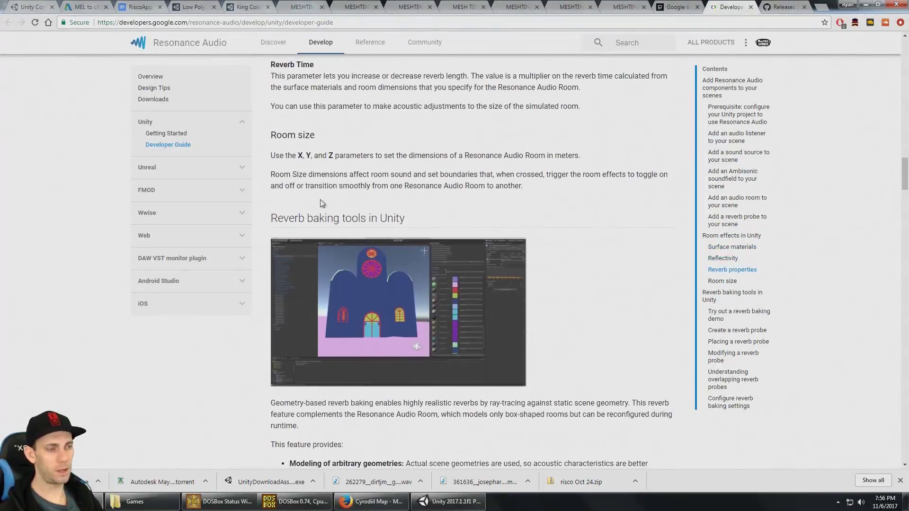
{"action": "left_click_drag", "start_coordinate": [271, 218], "coordinate": [418, 222]}
{"action": "scroll", "coordinate": [431, 214], "scroll_direction": "down", "scroll_amount": 3}
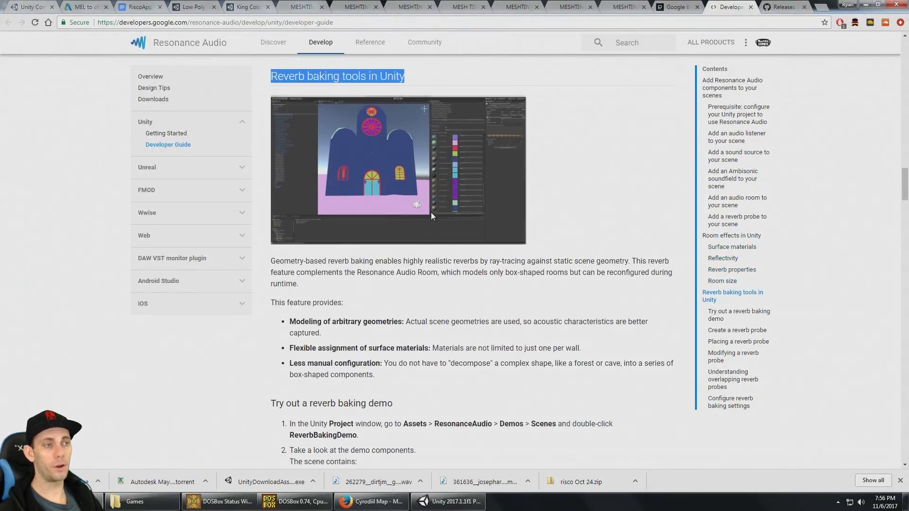
{"action": "scroll", "coordinate": [473, 227], "scroll_direction": "up", "scroll_amount": 2}
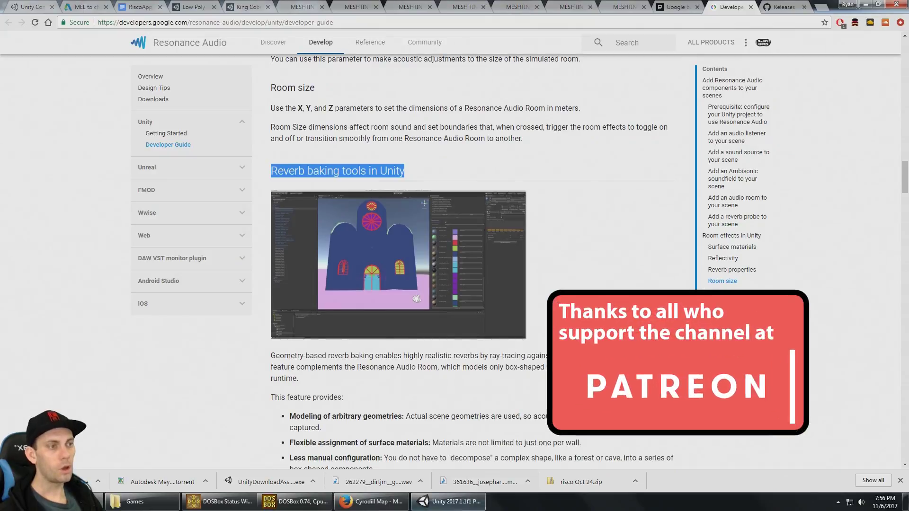
Step: Return to Unity, open the ReverbBakingDemo scene and view its cathedral, cave and bathroom buildings
{"action": "left_click", "coordinate": [450, 502]}
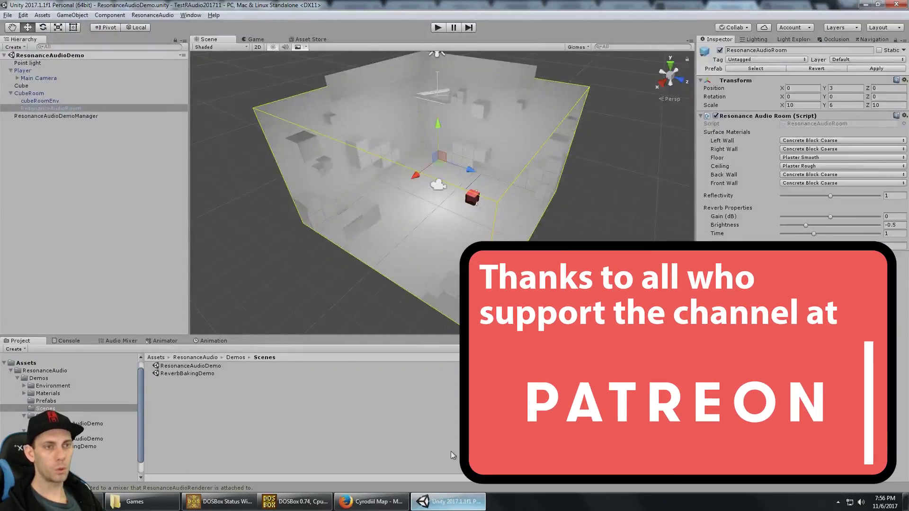
{"action": "double_click", "coordinate": [192, 374]}
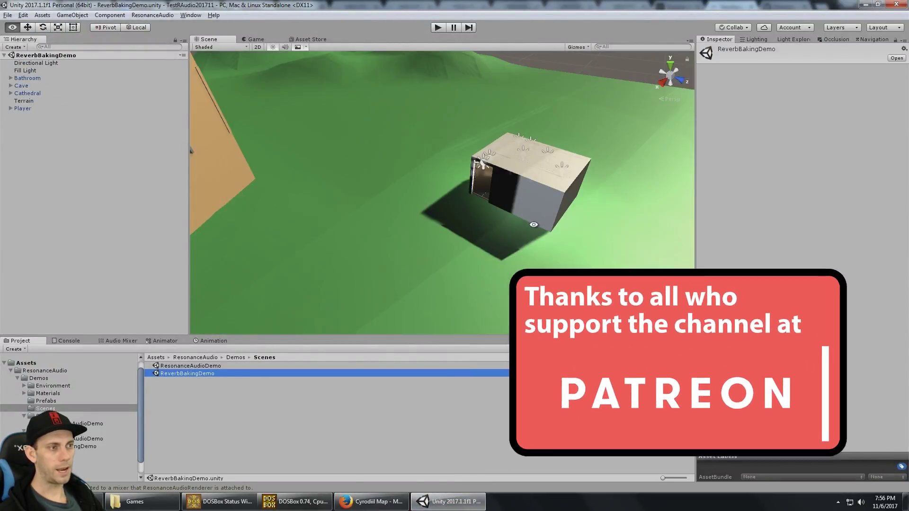
{"action": "right_click_drag", "start_coordinate": [533, 223], "coordinate": [469, 207]}
{"action": "middle_click_drag", "start_coordinate": [468, 206], "coordinate": [487, 210]}
{"action": "right_click_drag", "start_coordinate": [487, 211], "coordinate": [506, 239]}
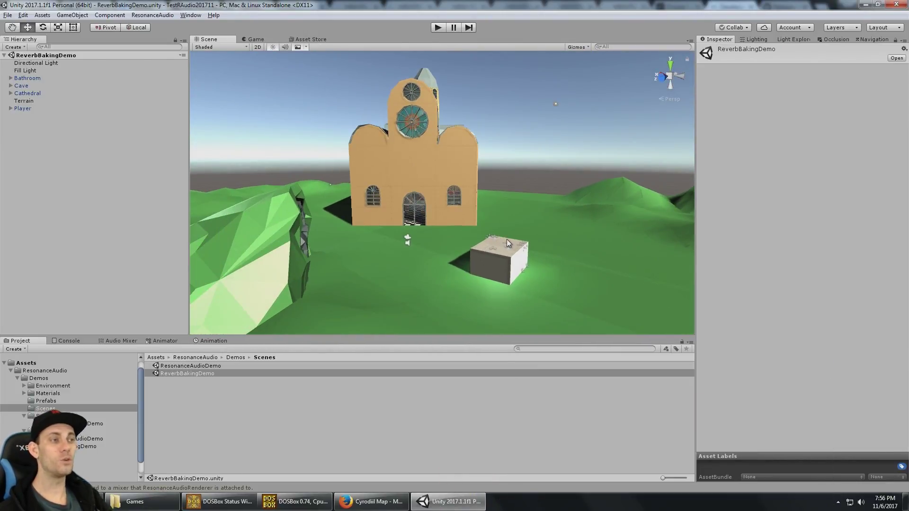